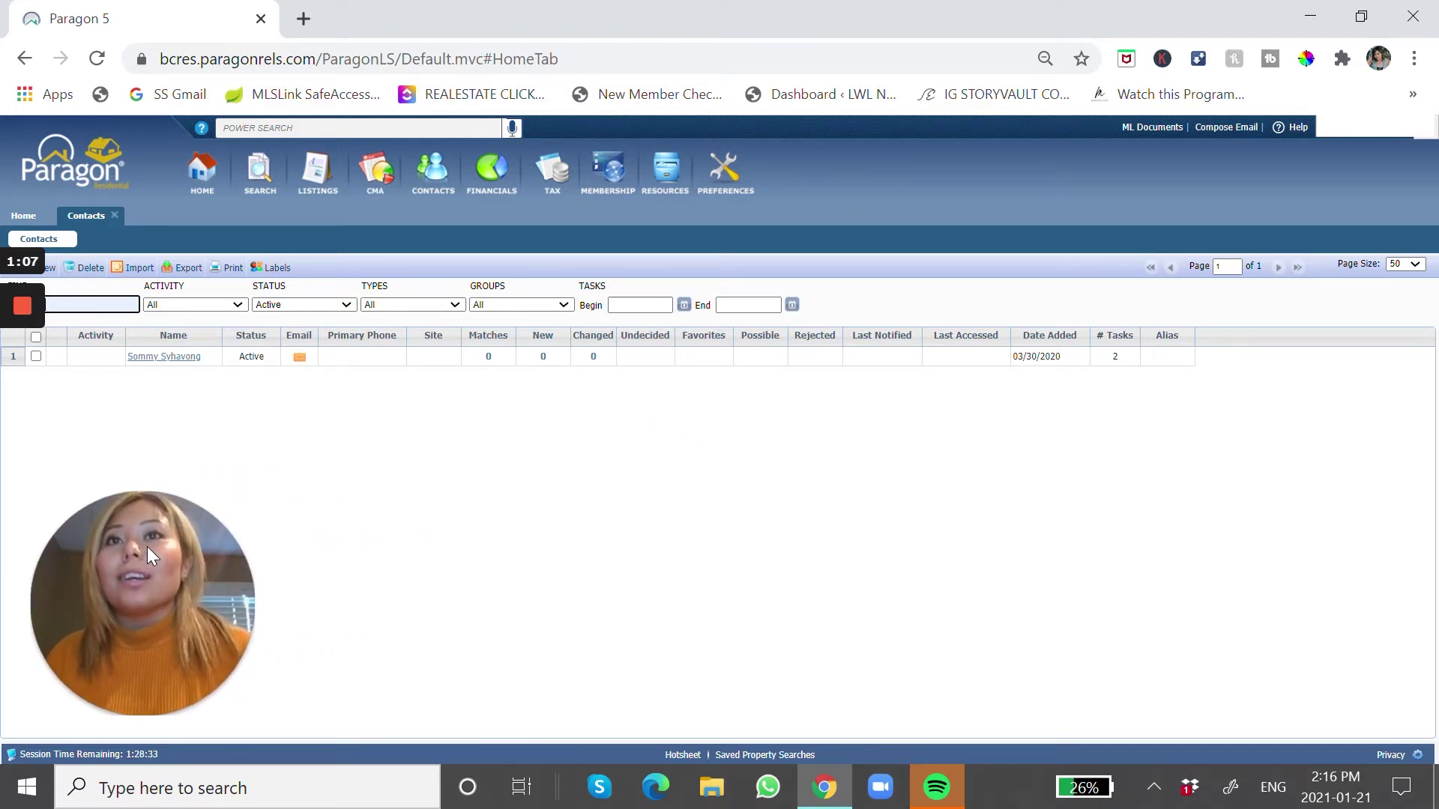
Open the record of the only contact in the contacts list to view its activity
{"action": "left_click", "coordinate": [358, 361]}
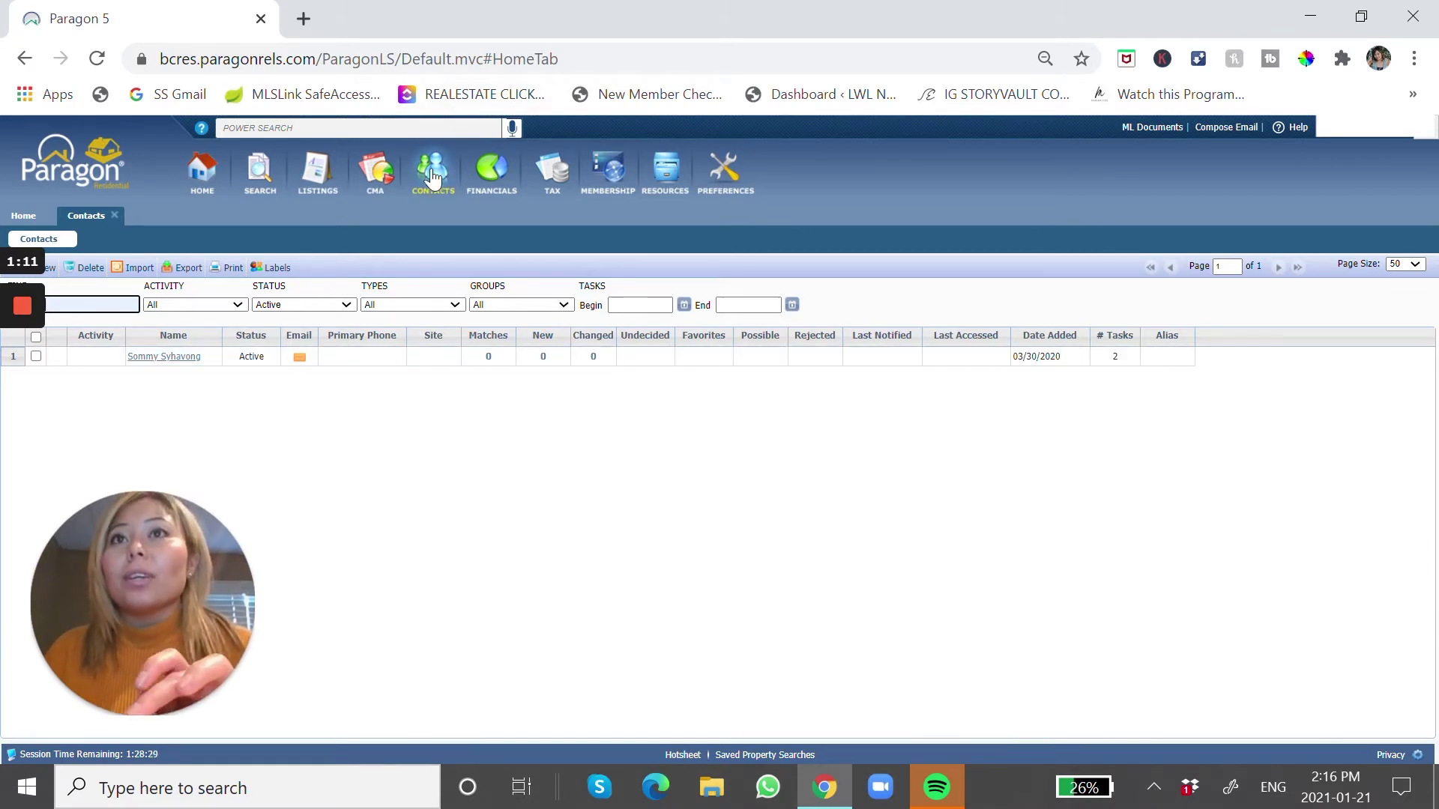
{"action": "mouse_move", "coordinate": [439, 184]}
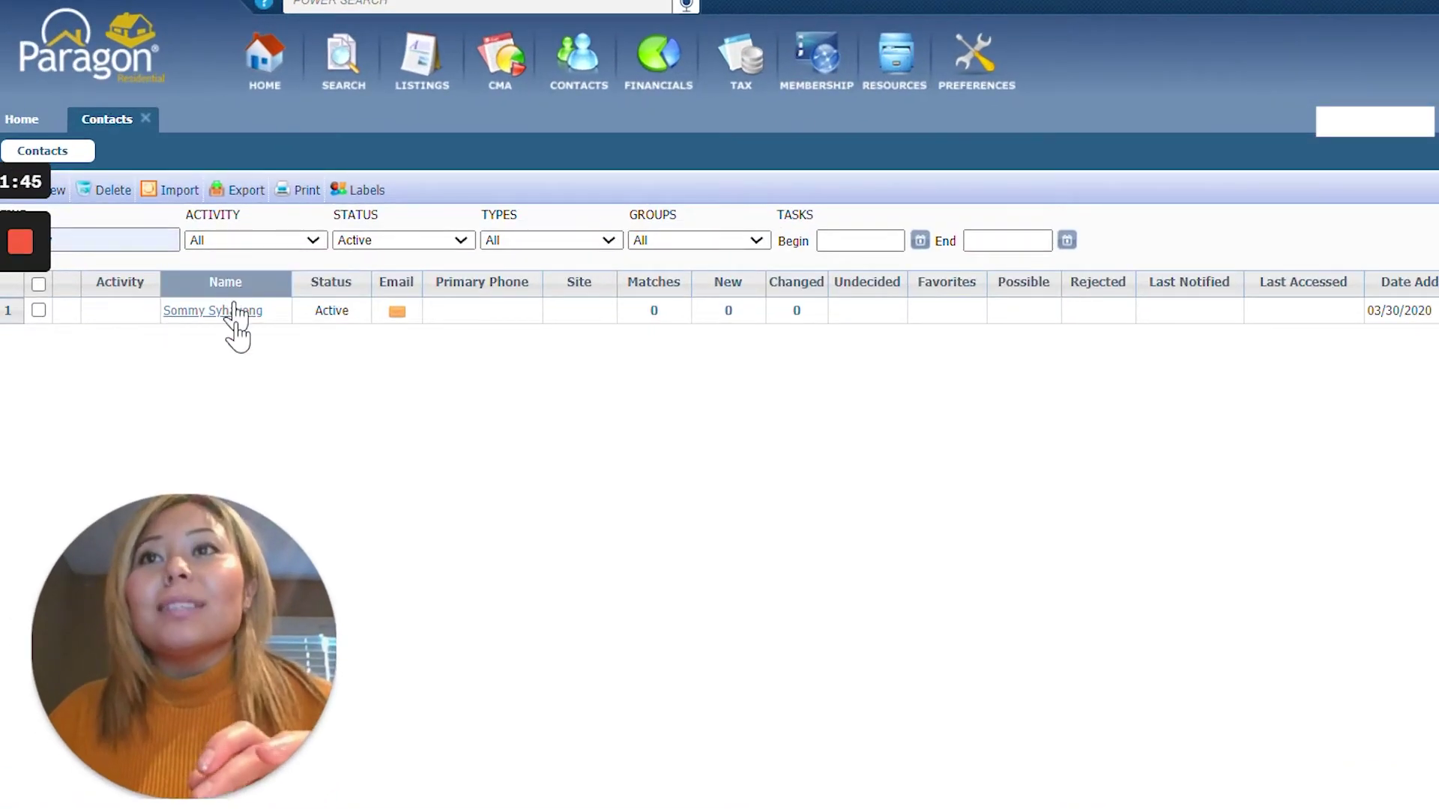
{"action": "left_click", "coordinate": [237, 322]}
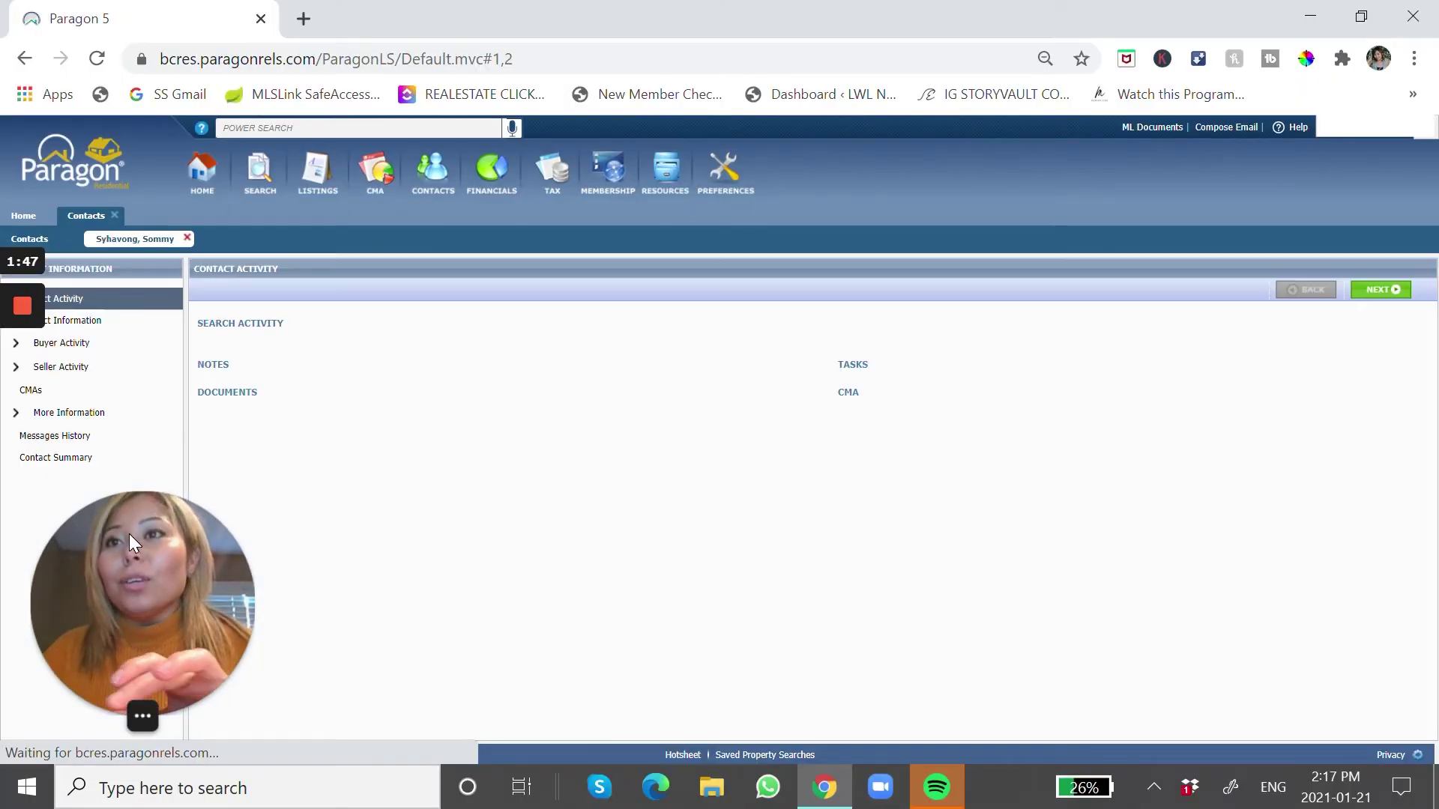
{"action": "left_click_drag", "start_coordinate": [128, 533], "coordinate": [1306, 259]}
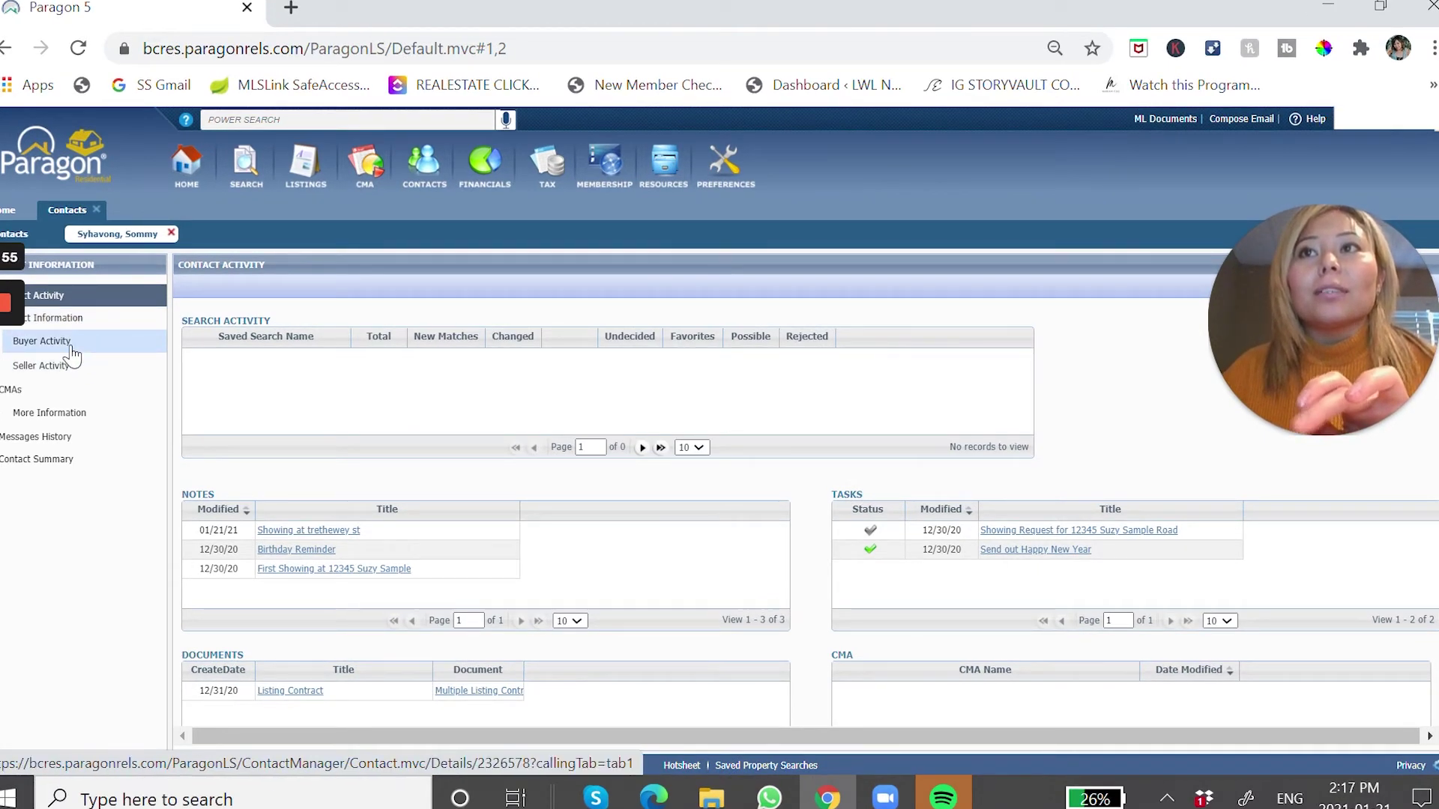
Expand the contact's Buyer Activity, Seller Activity and More Information sections and show the contact's notes
{"action": "left_click", "coordinate": [71, 346]}
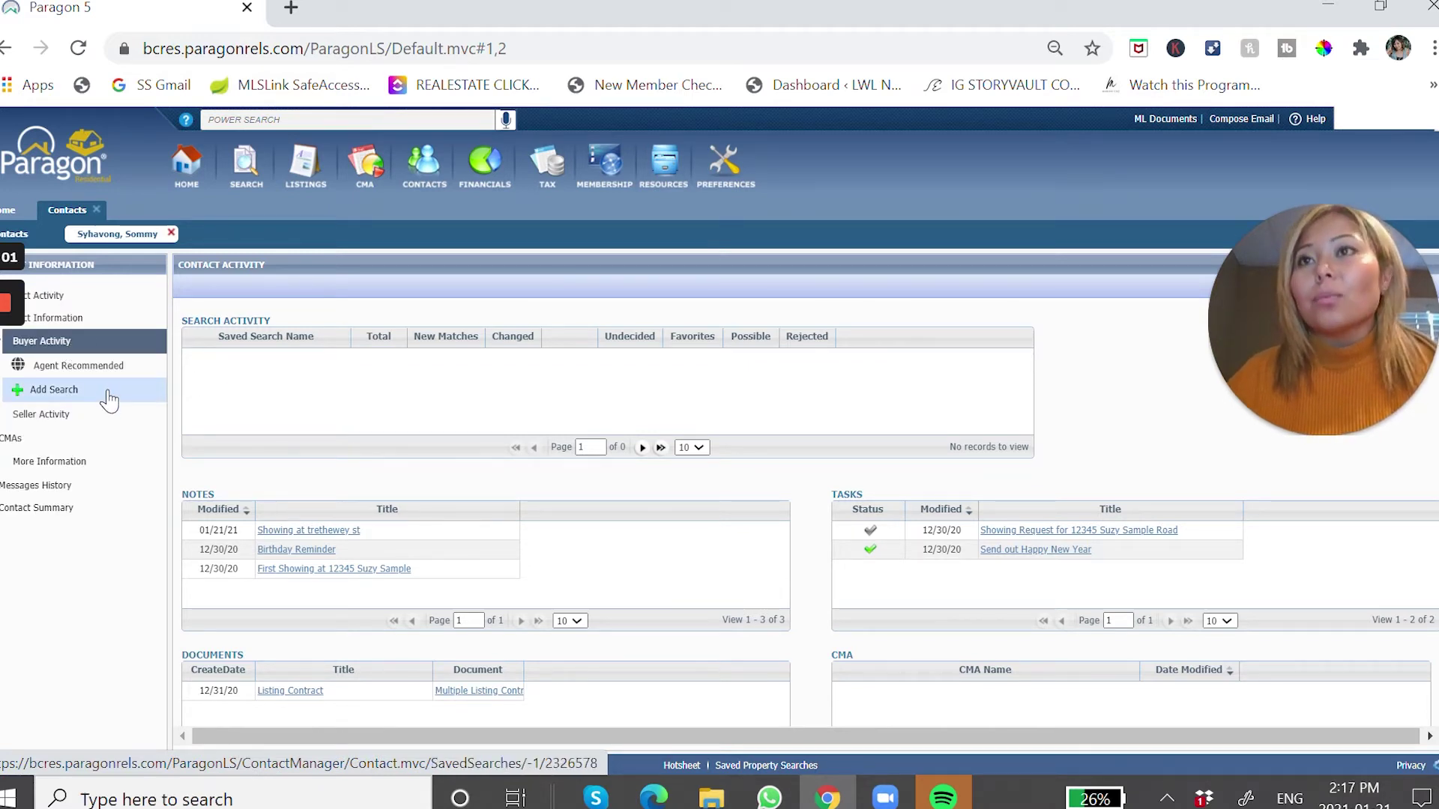
{"action": "left_click", "coordinate": [100, 422]}
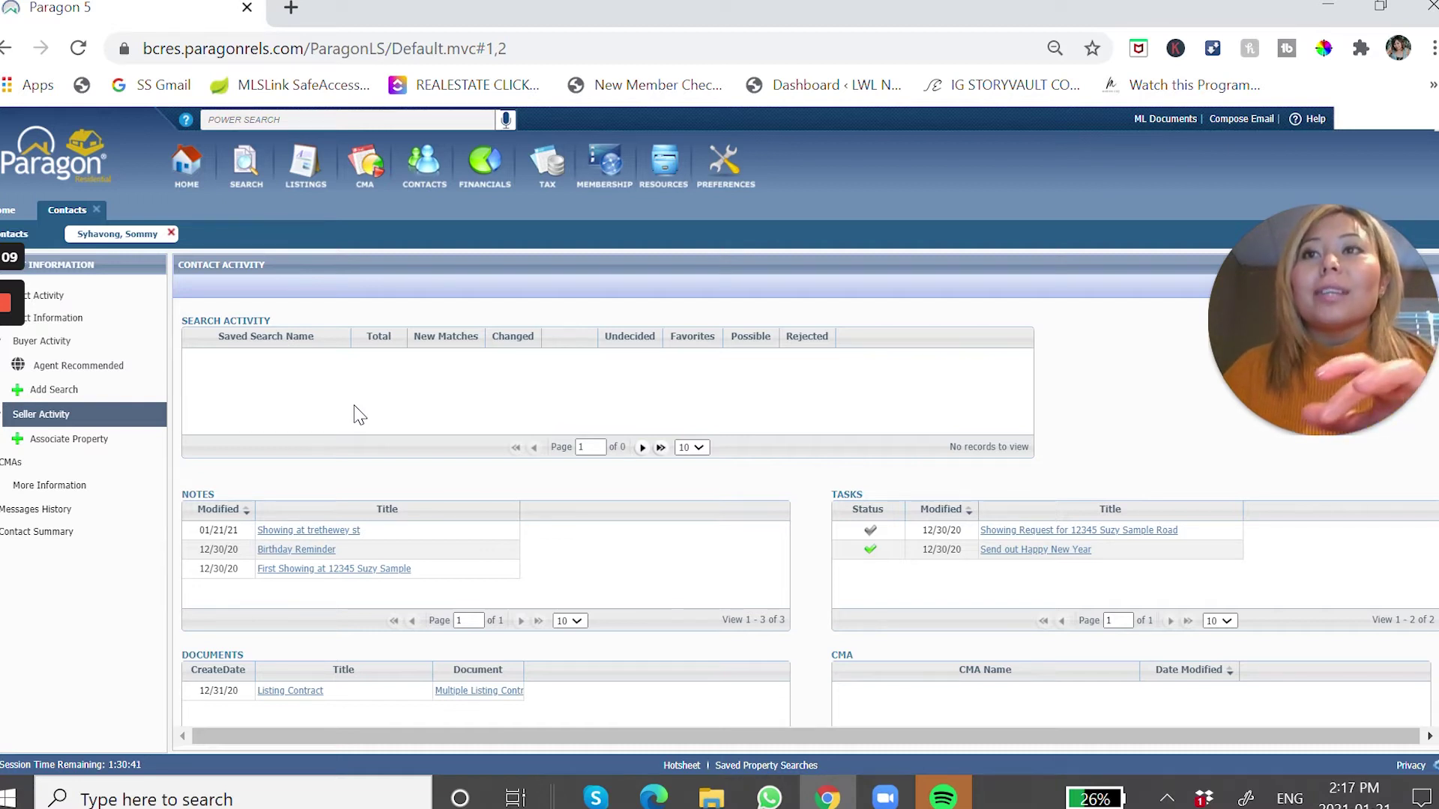
{"action": "left_click", "coordinate": [66, 487]}
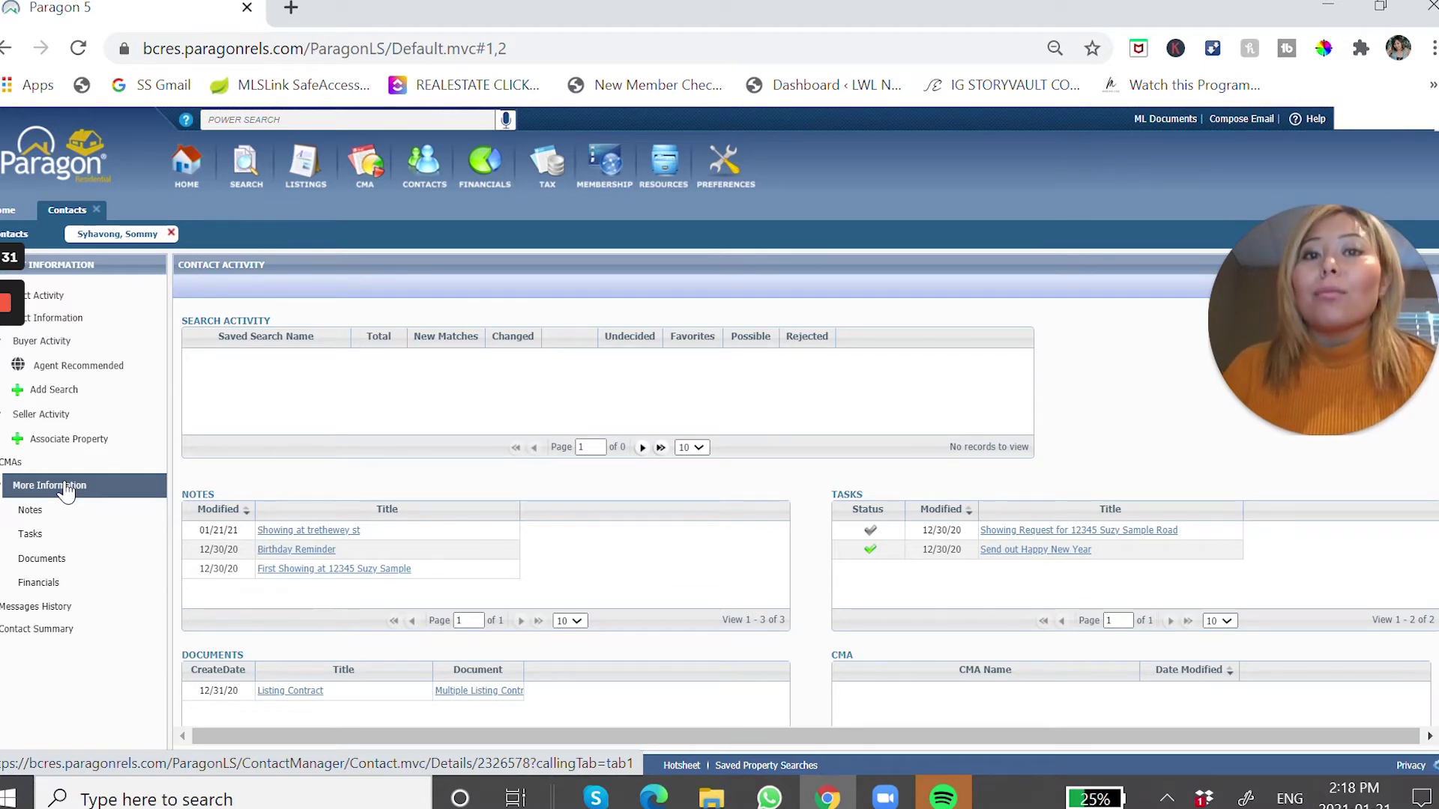
{"action": "left_click", "coordinate": [37, 515]}
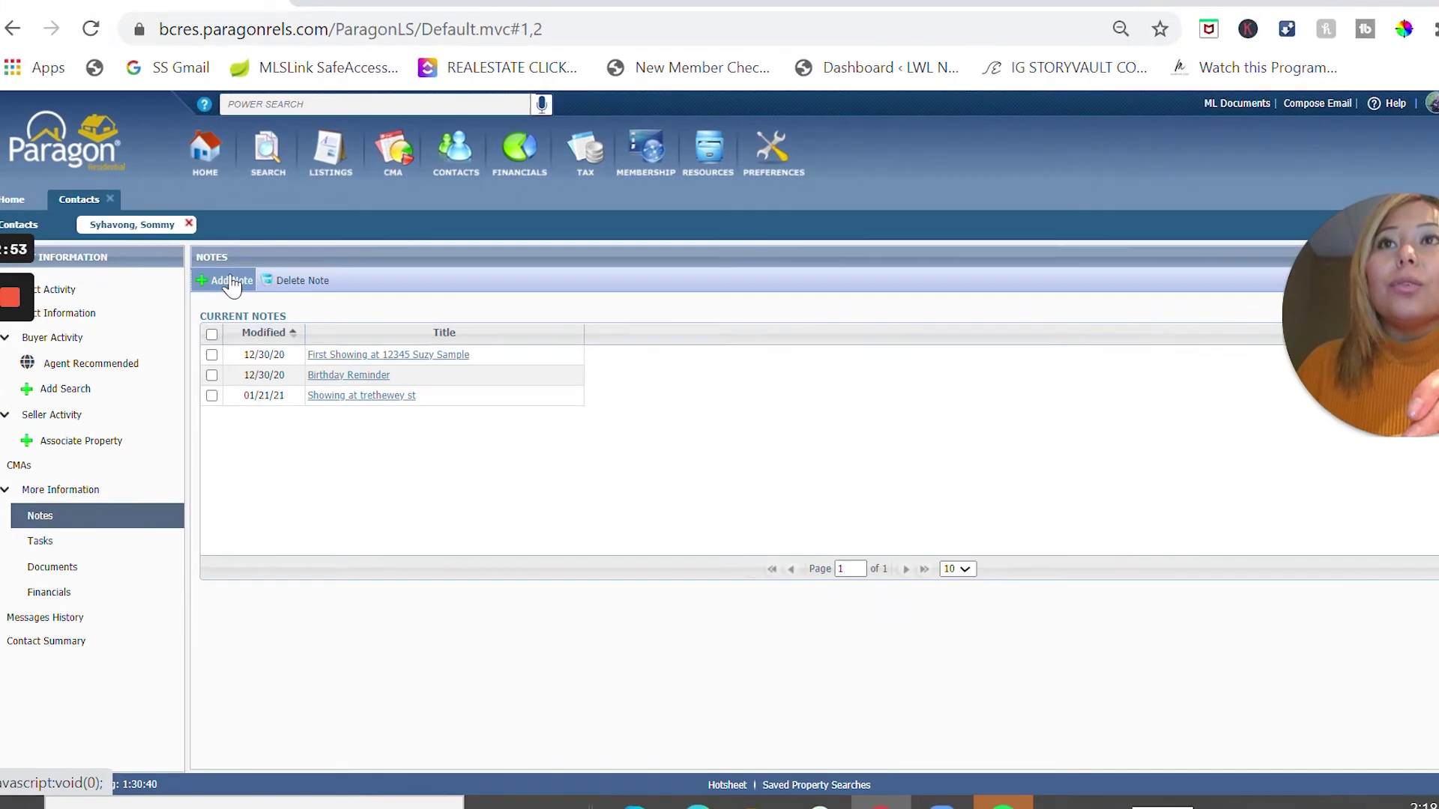
Draft a first-showing note for the sample address, described as "Buyer really liked layout, home was great", and close it unsaved
{"action": "left_click", "coordinate": [231, 290]}
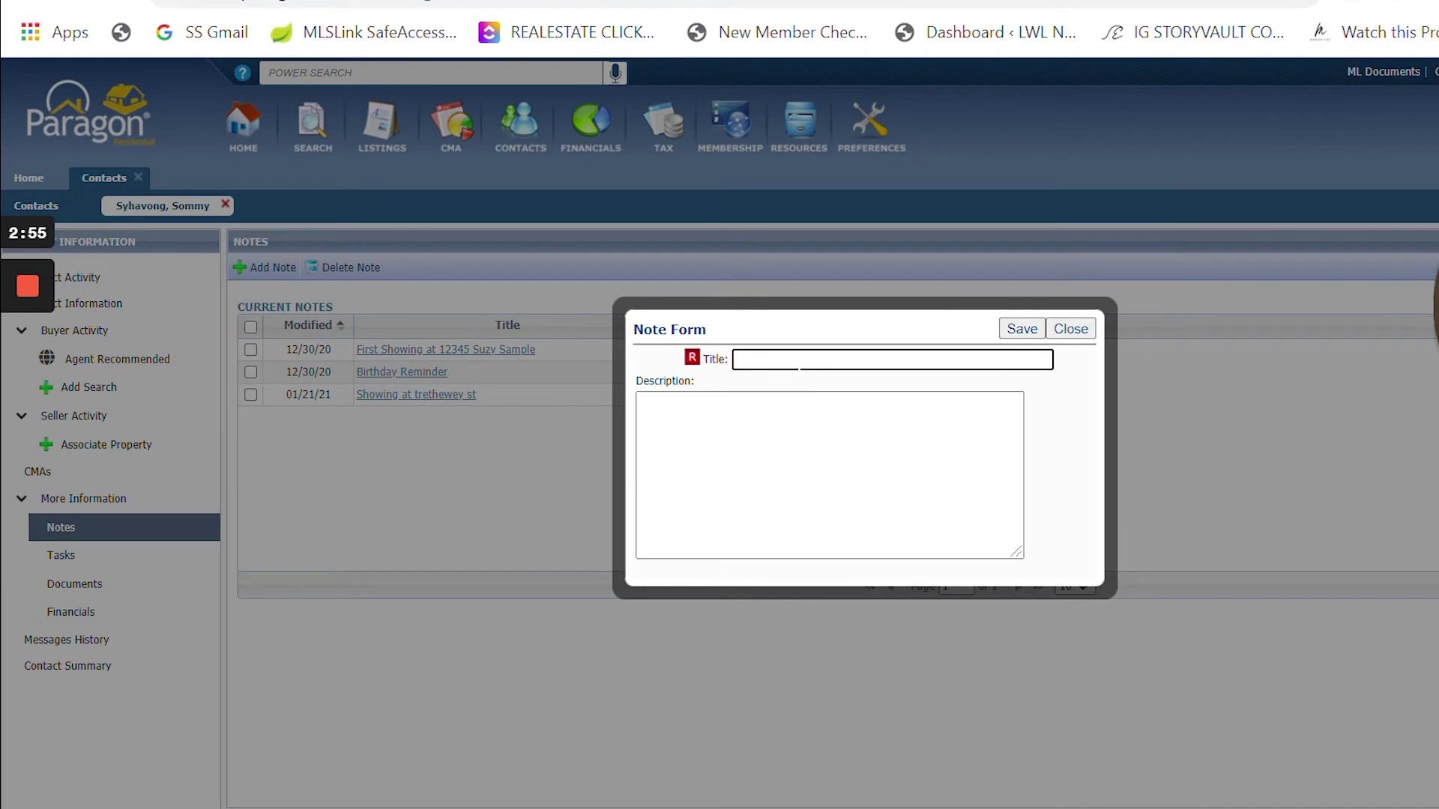
{"action": "left_click", "coordinate": [800, 363]}
{"action": "left_click", "coordinate": [780, 415]}
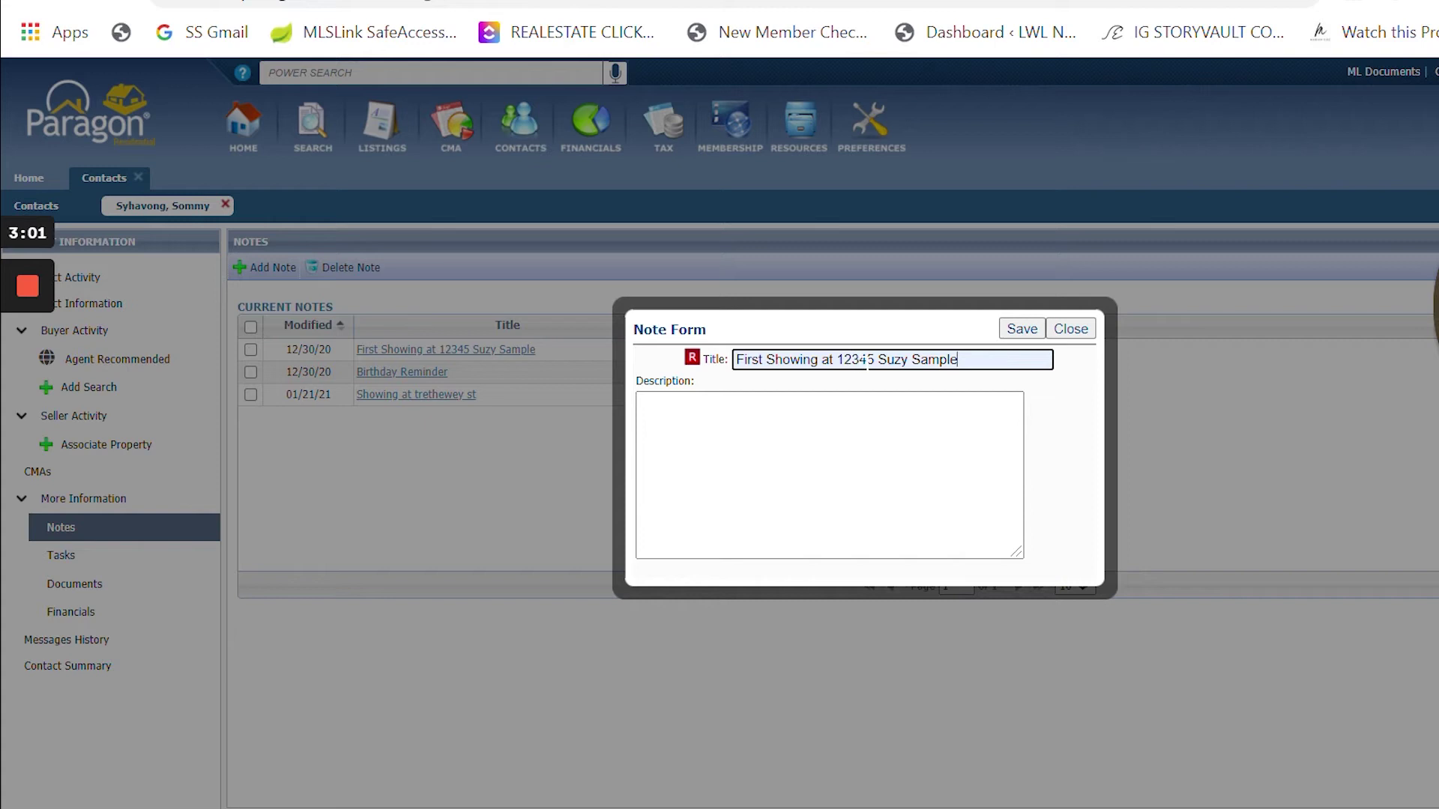
{"action": "key", "text": "Tab"}
{"action": "type", "text": "Buyer really liked "}
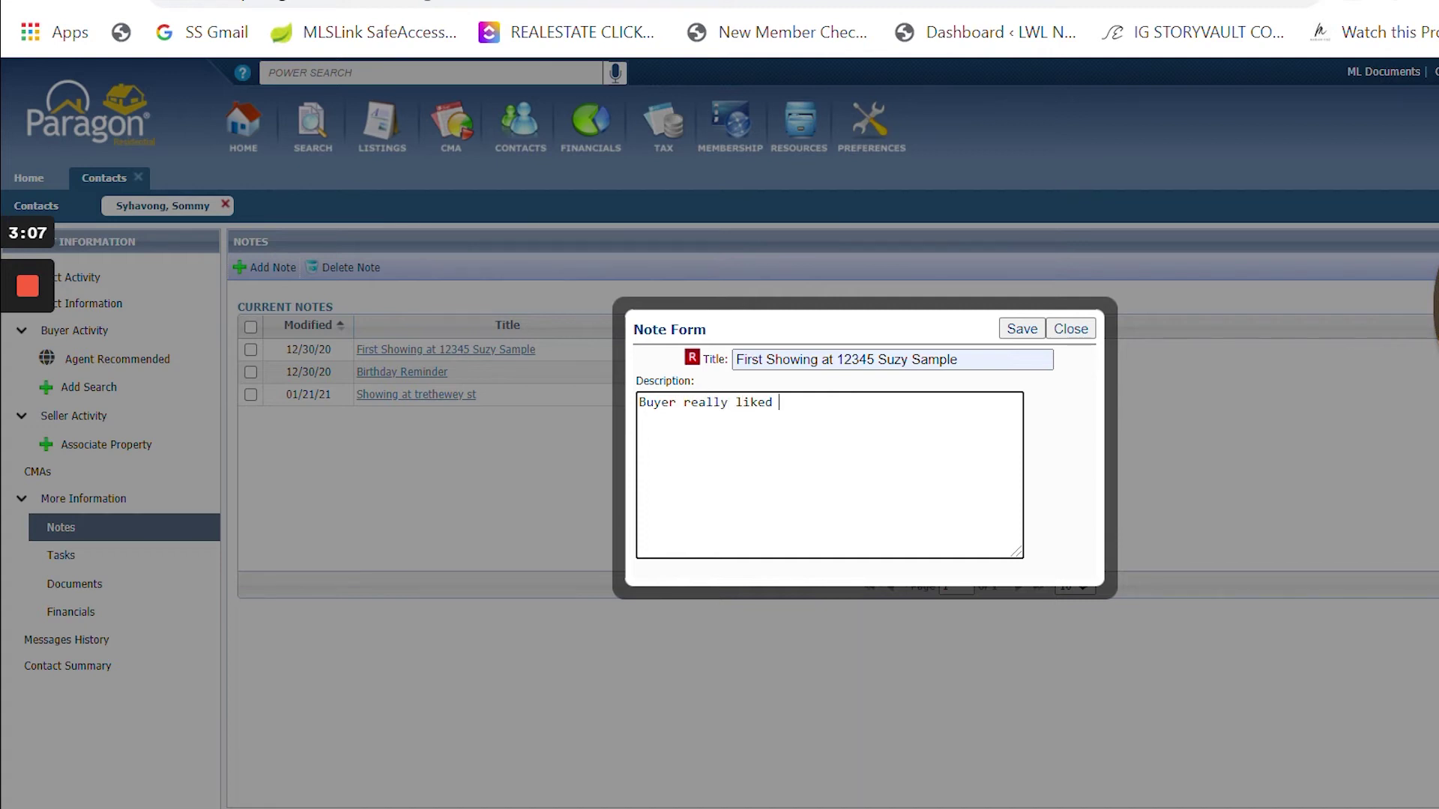
{"action": "type", "text": "la"}
{"action": "type", "text": "yout, home was "}
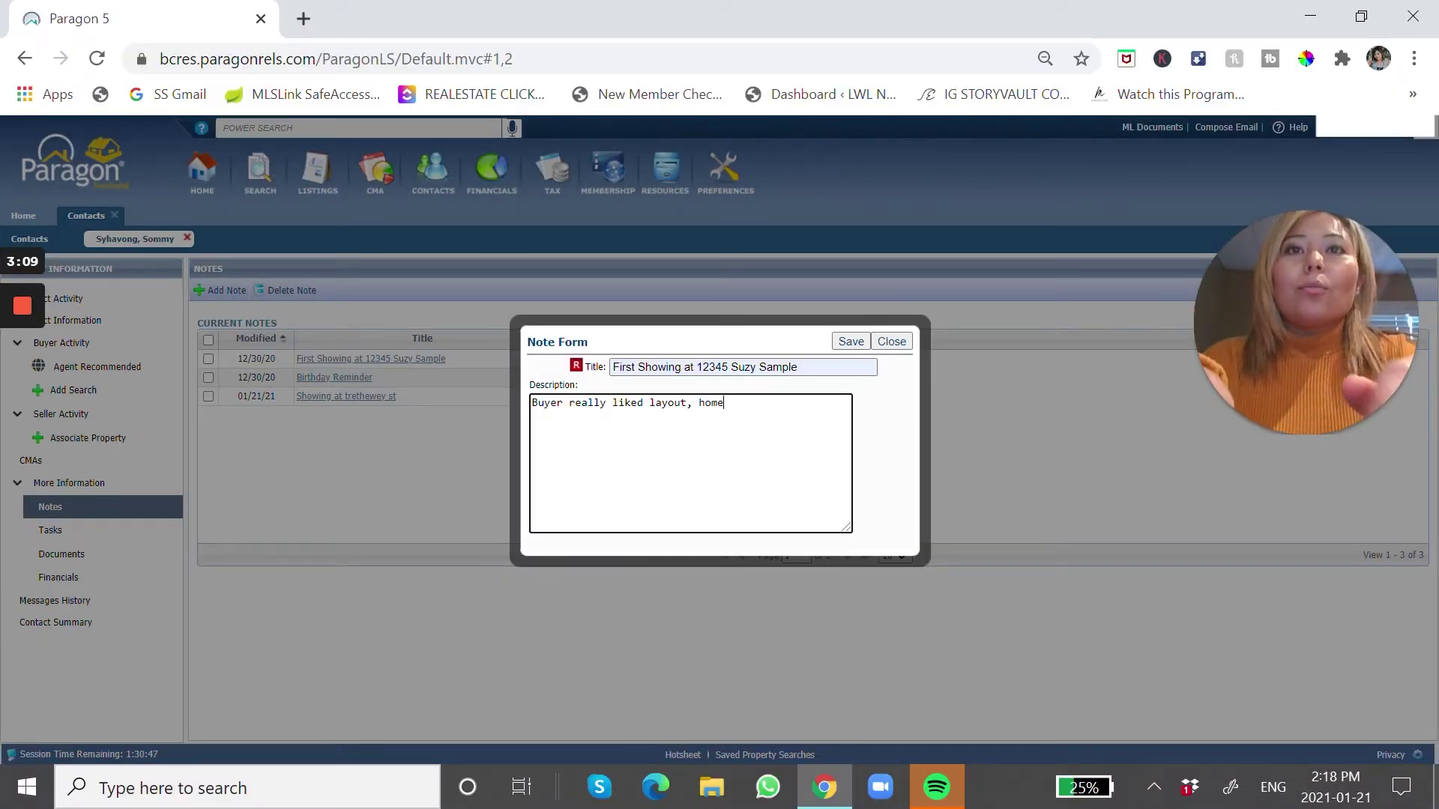
{"action": "type", "text": "great"}
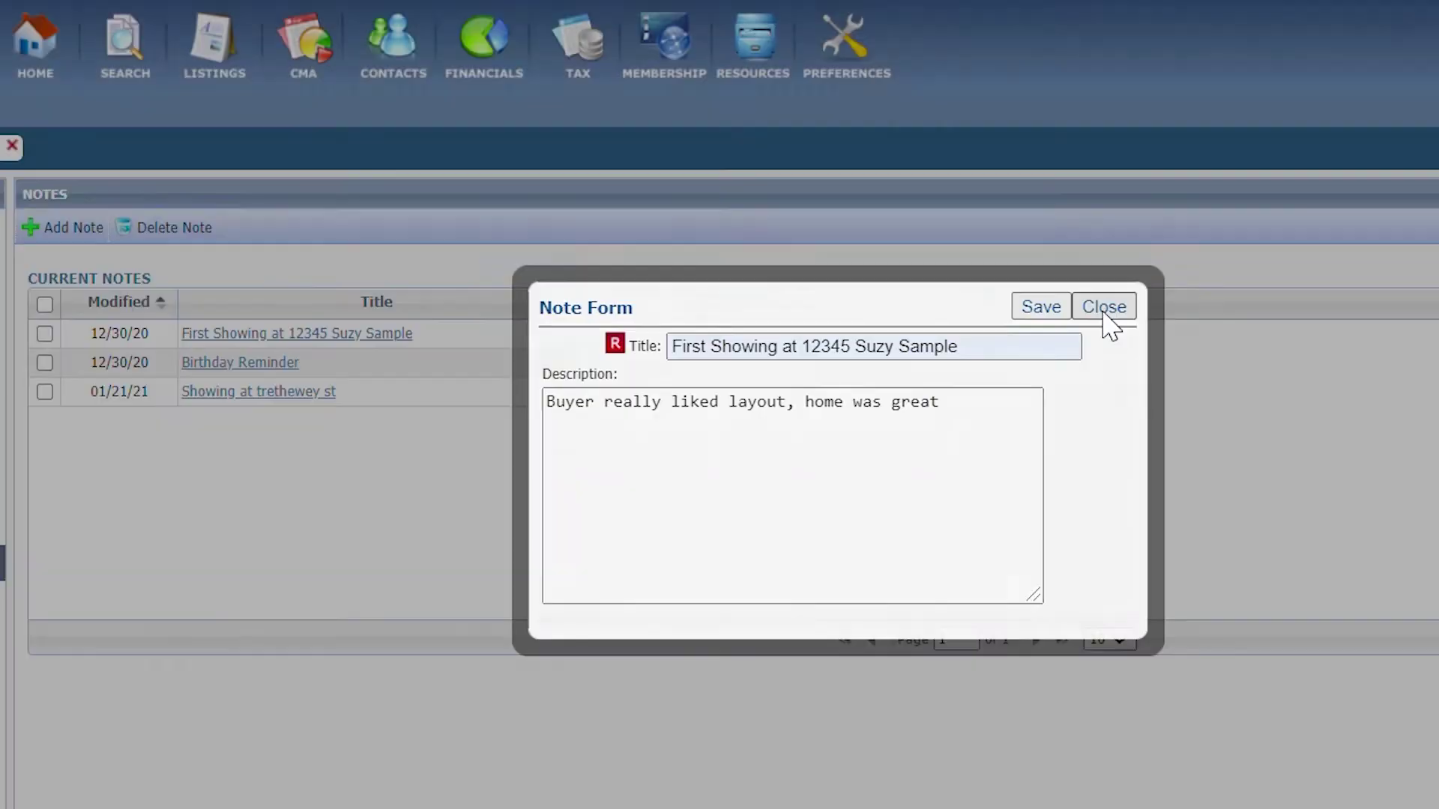
{"action": "left_click", "coordinate": [891, 342]}
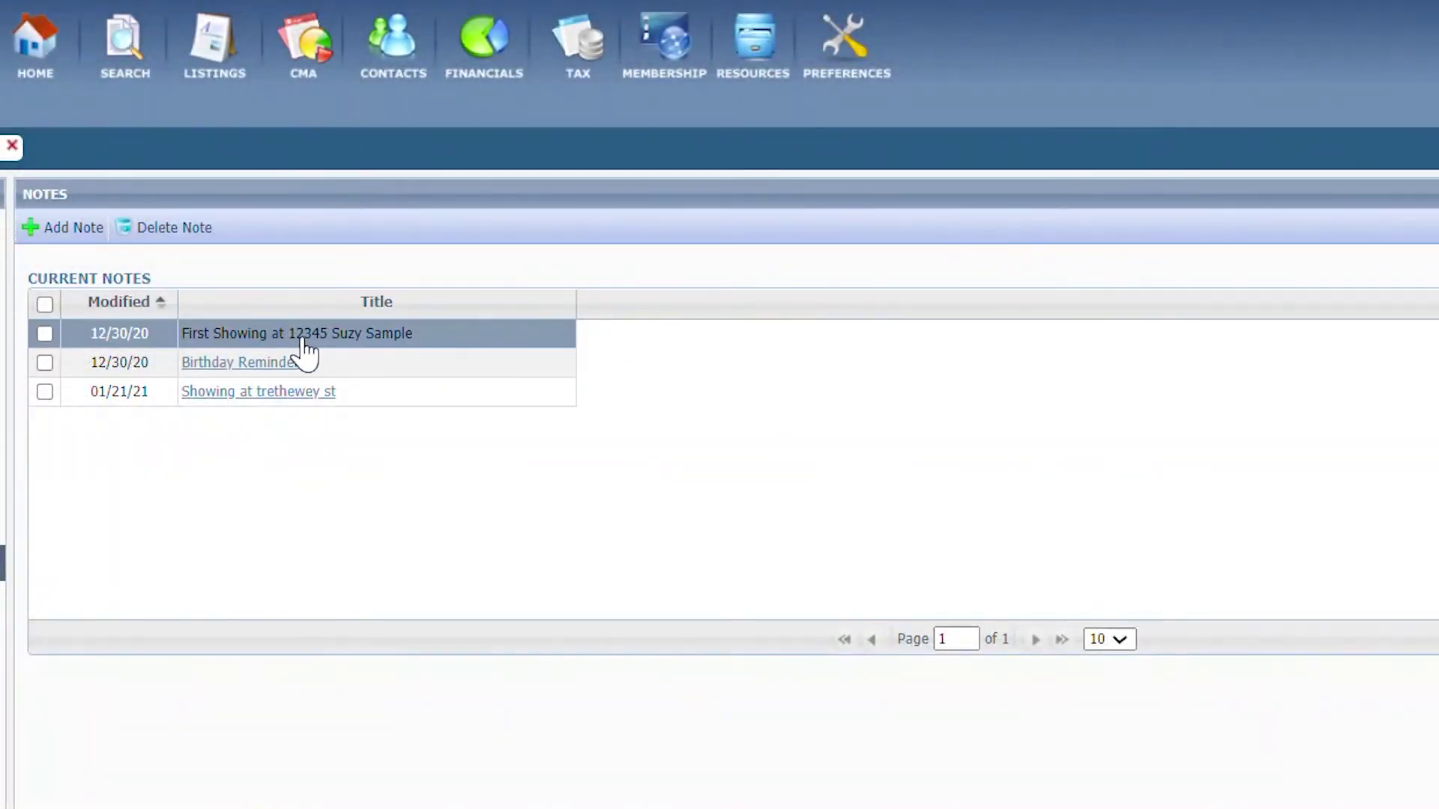
View the contact's existing Birthday Reminder note and close it
{"action": "left_click", "coordinate": [273, 363]}
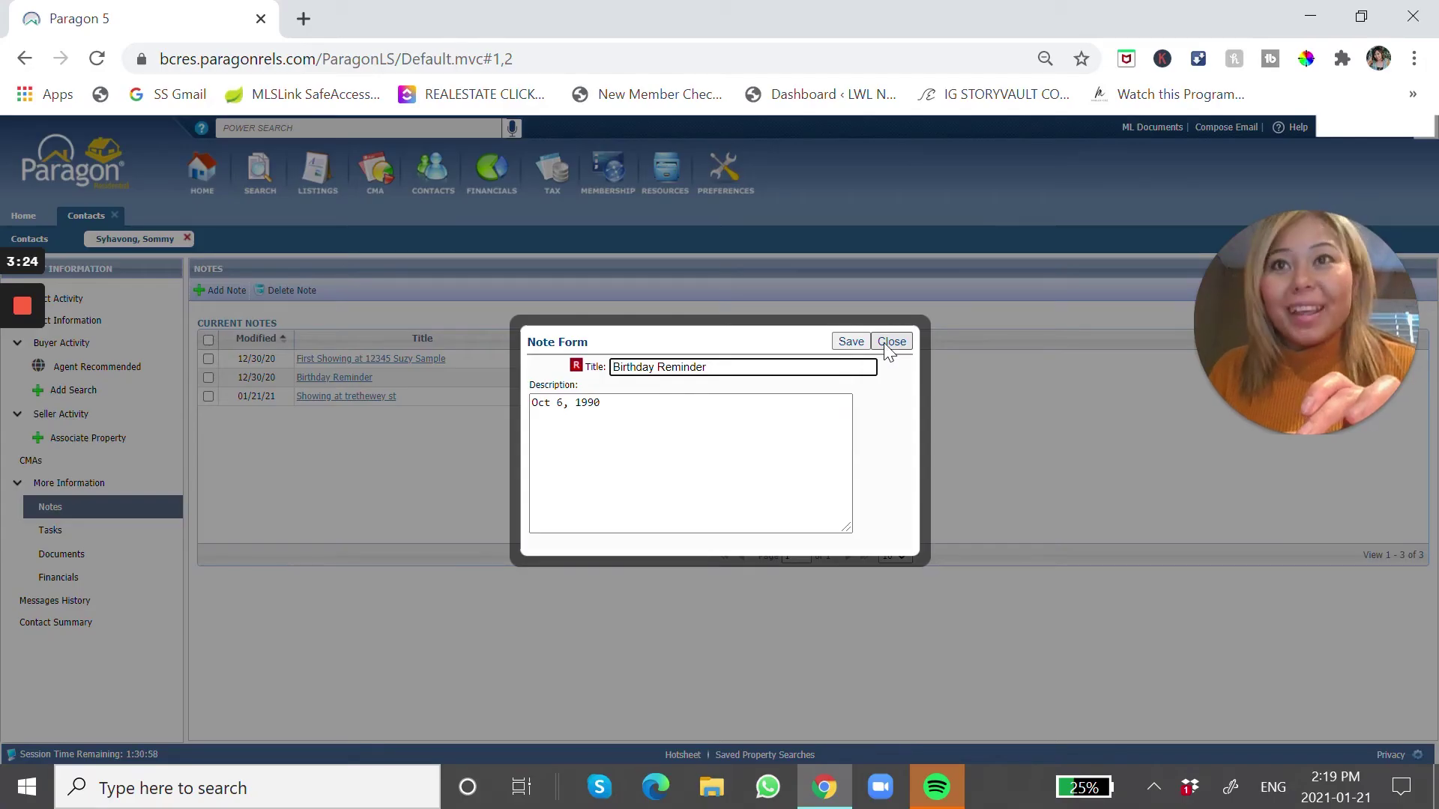
{"action": "left_click", "coordinate": [890, 342]}
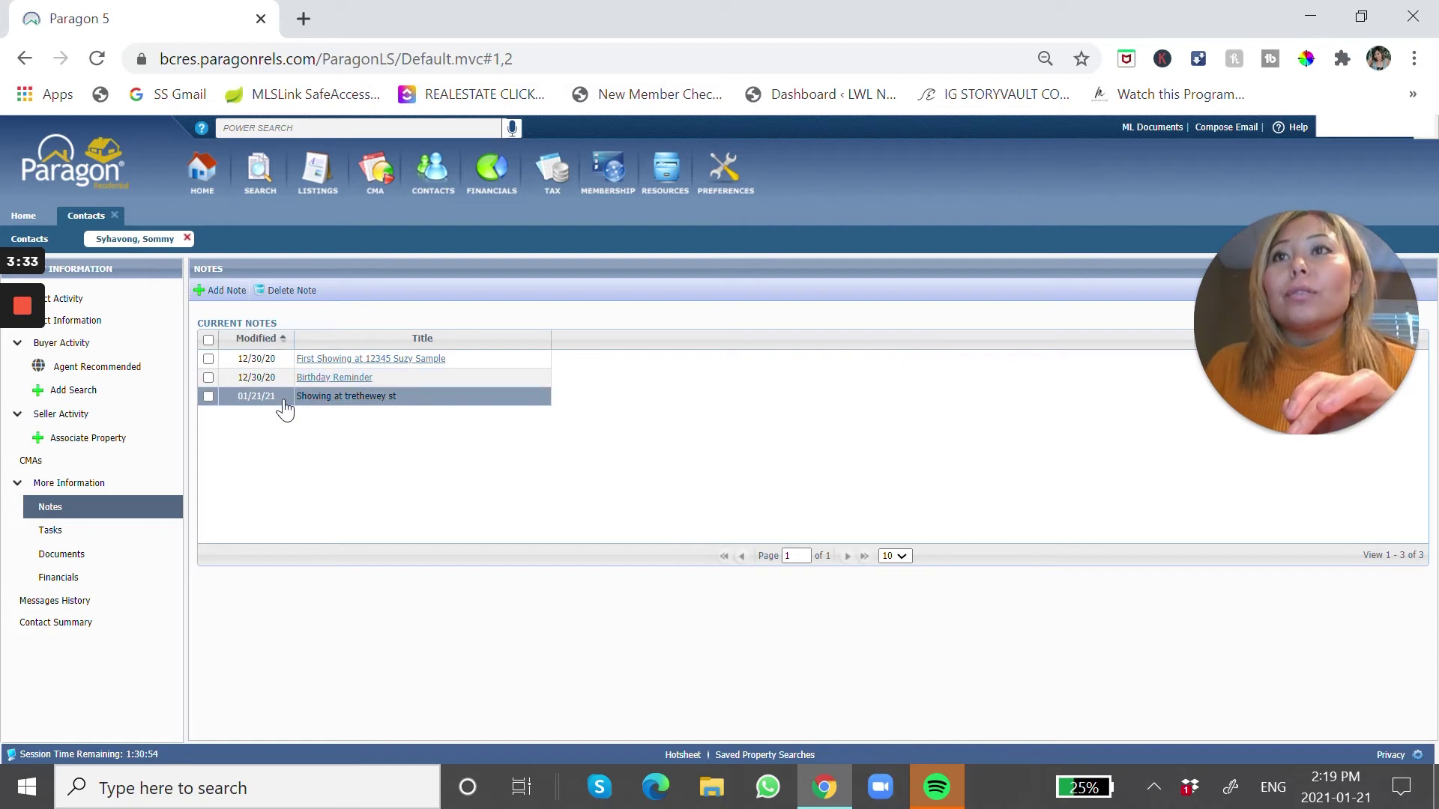
Start a new task for the contact with the due date 01/21/2021
{"action": "left_click", "coordinate": [69, 534]}
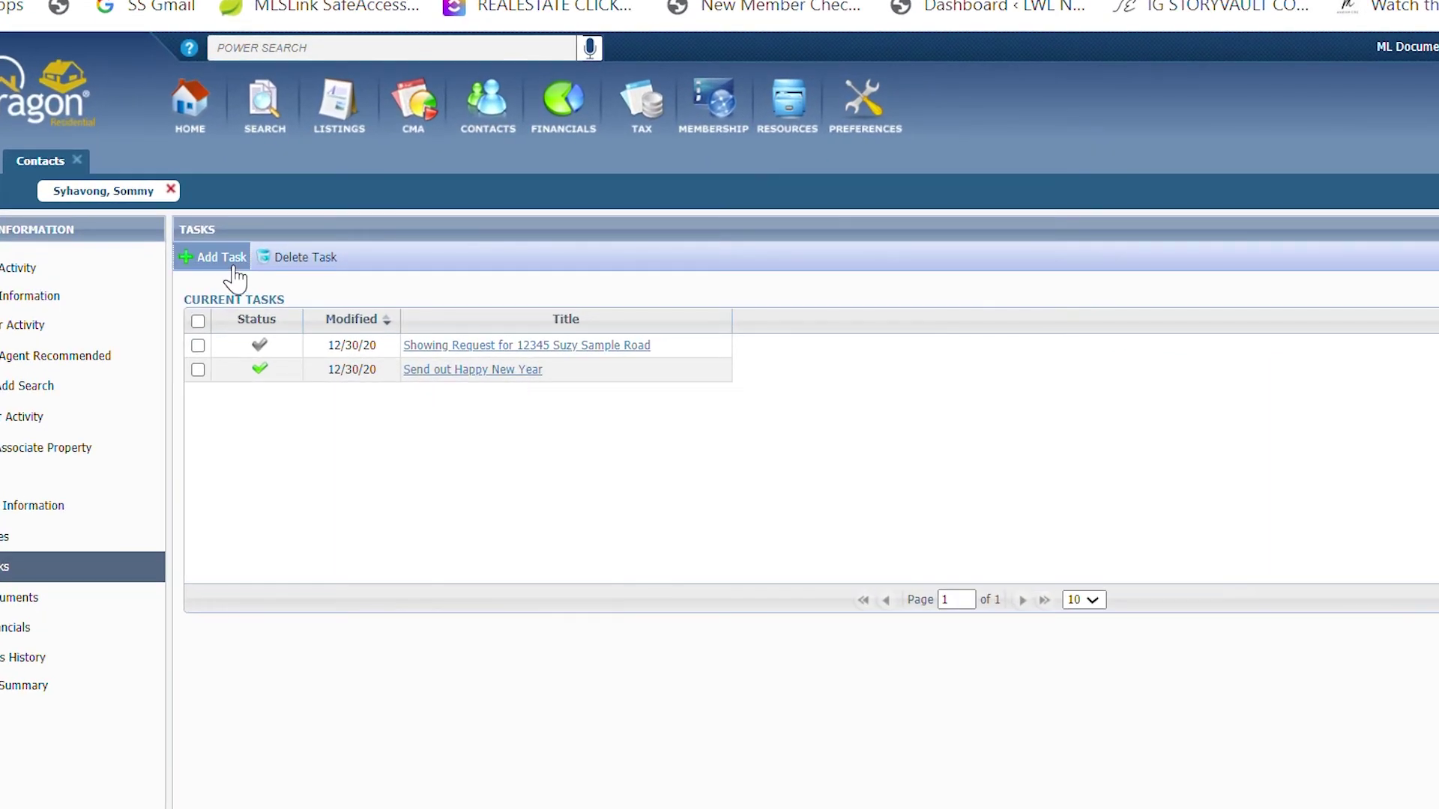
{"action": "left_click", "coordinate": [225, 291]}
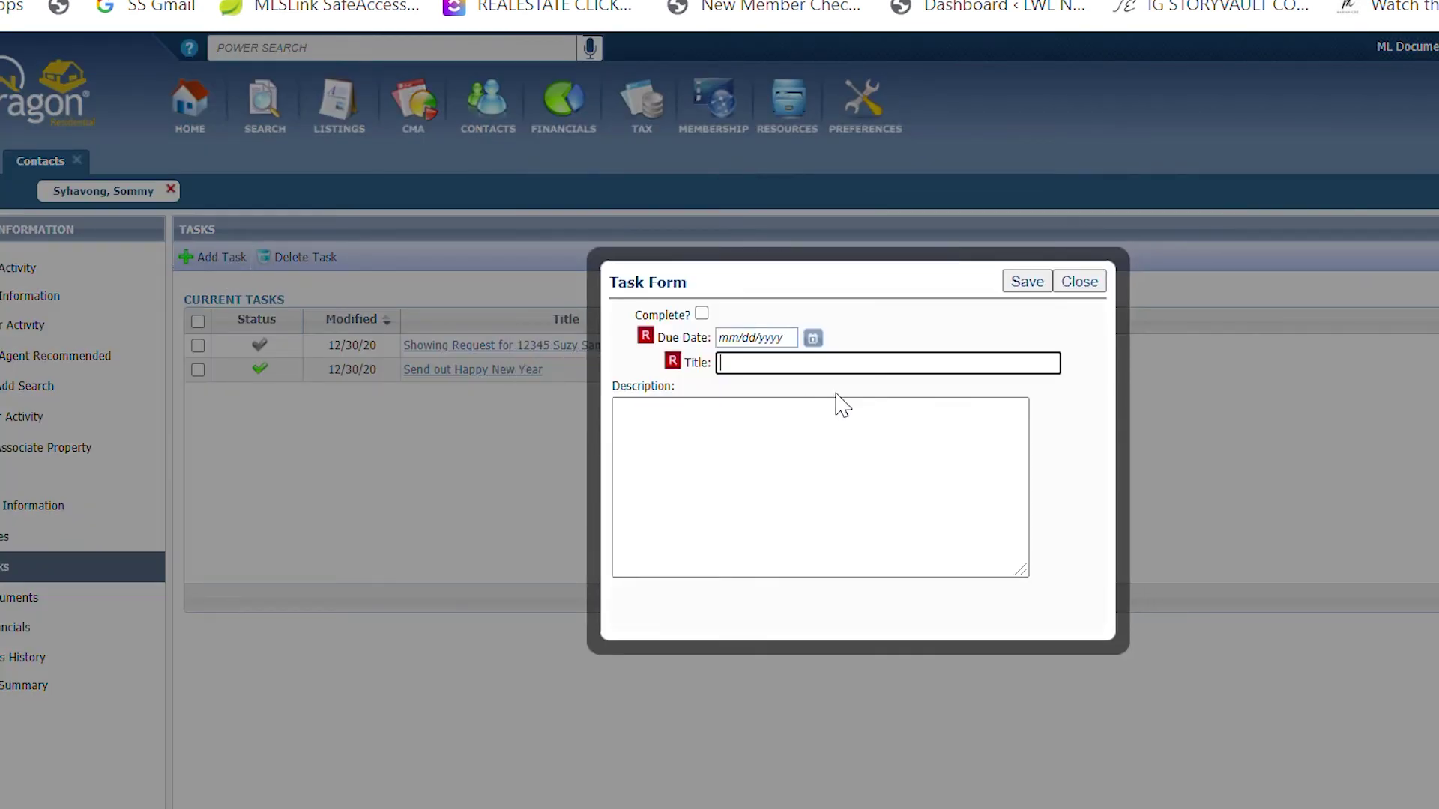
{"action": "left_click", "coordinate": [770, 370]}
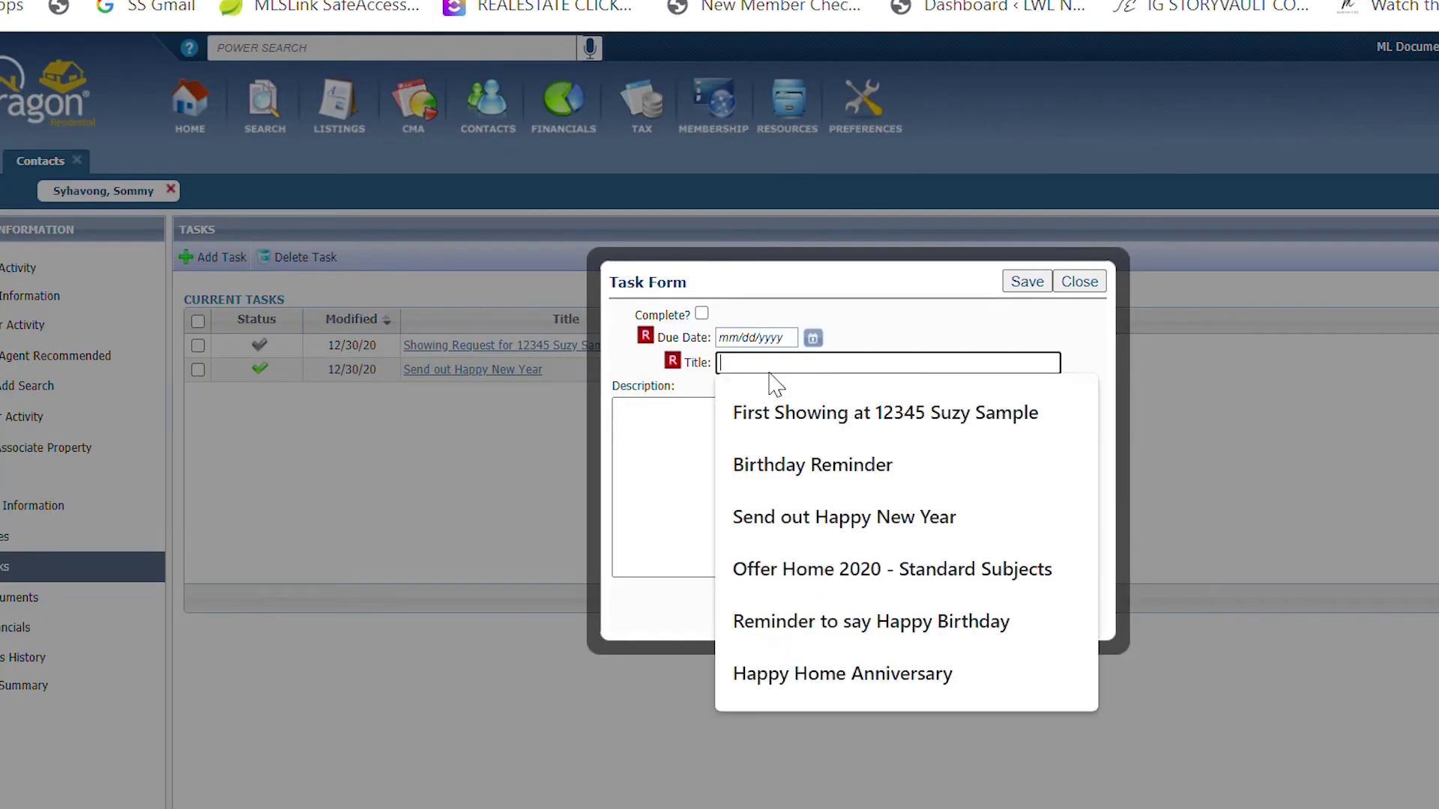
{"action": "left_click", "coordinate": [710, 427]}
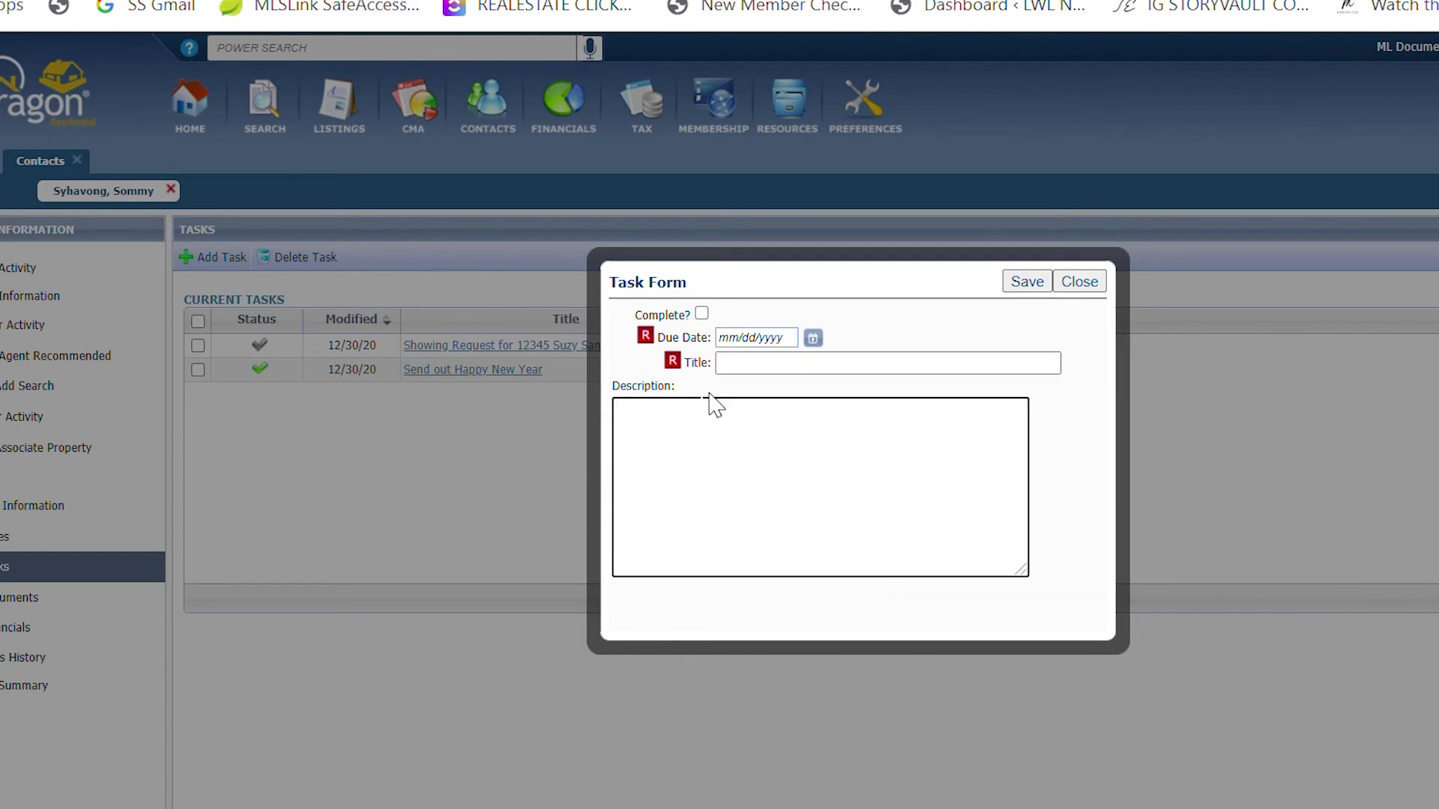
{"action": "left_click", "coordinate": [814, 341]}
{"action": "left_click", "coordinate": [848, 521]}
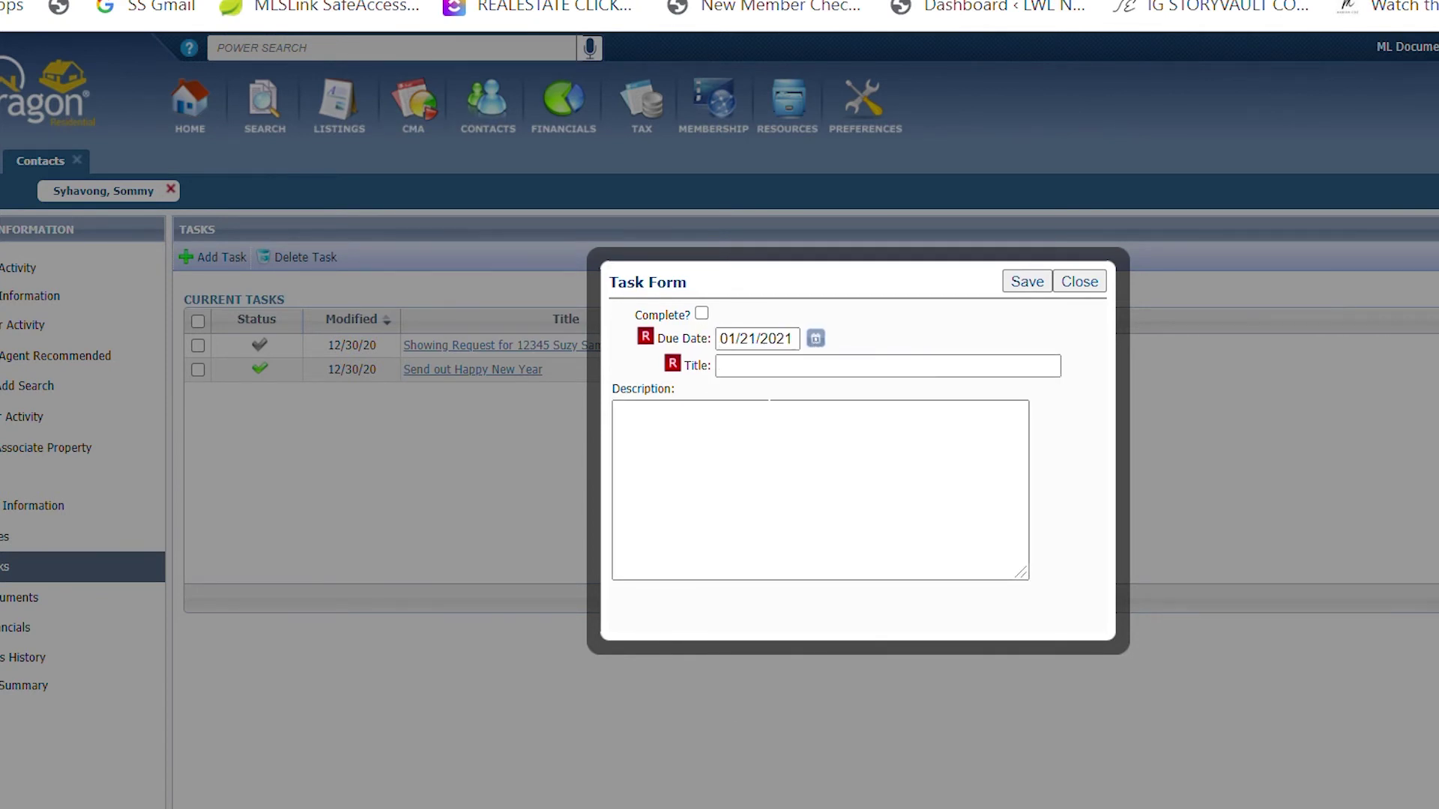
Title the task "showing request", describe it as "access instructions." and close the form without saving
{"action": "left_click", "coordinate": [761, 366]}
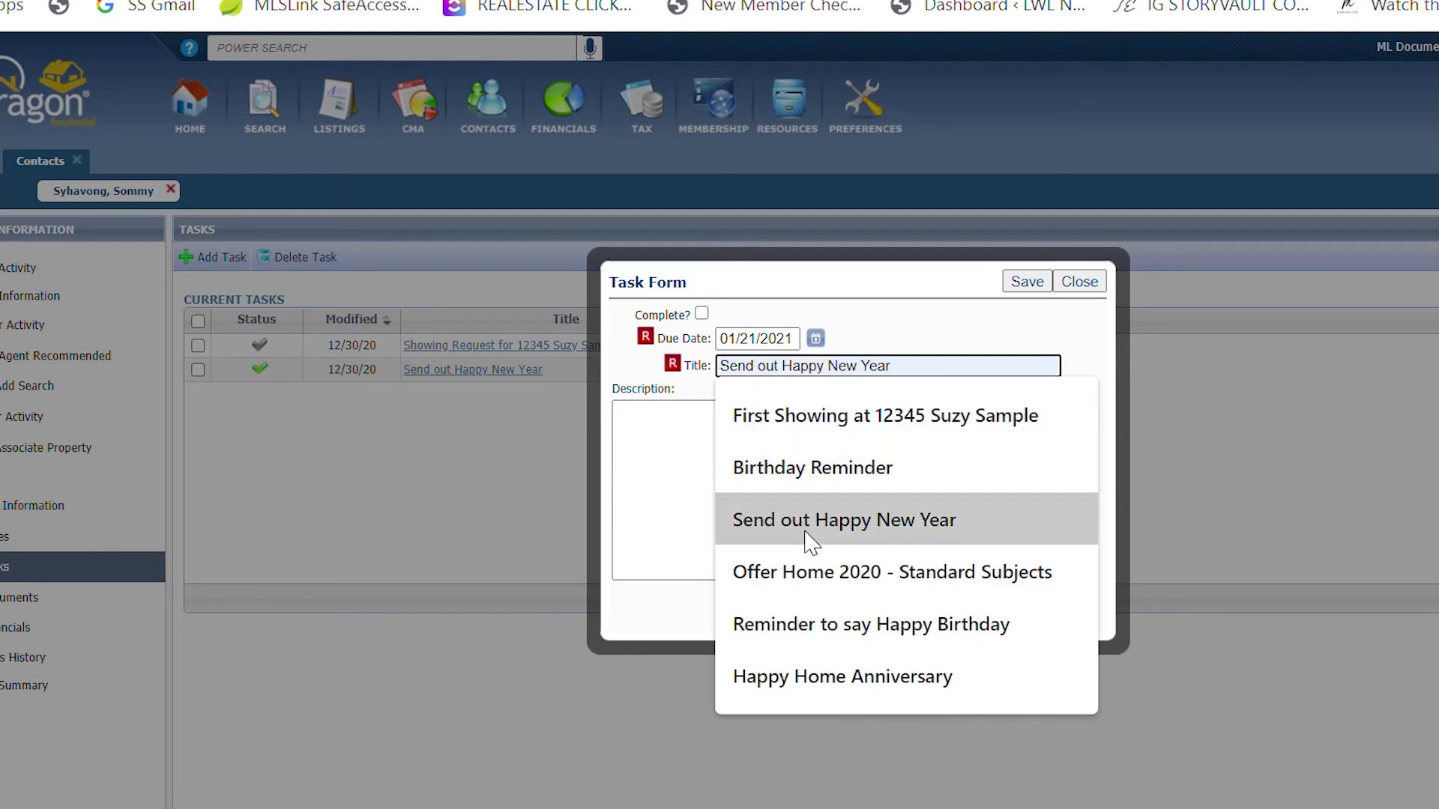
{"action": "type", "text": "s"}
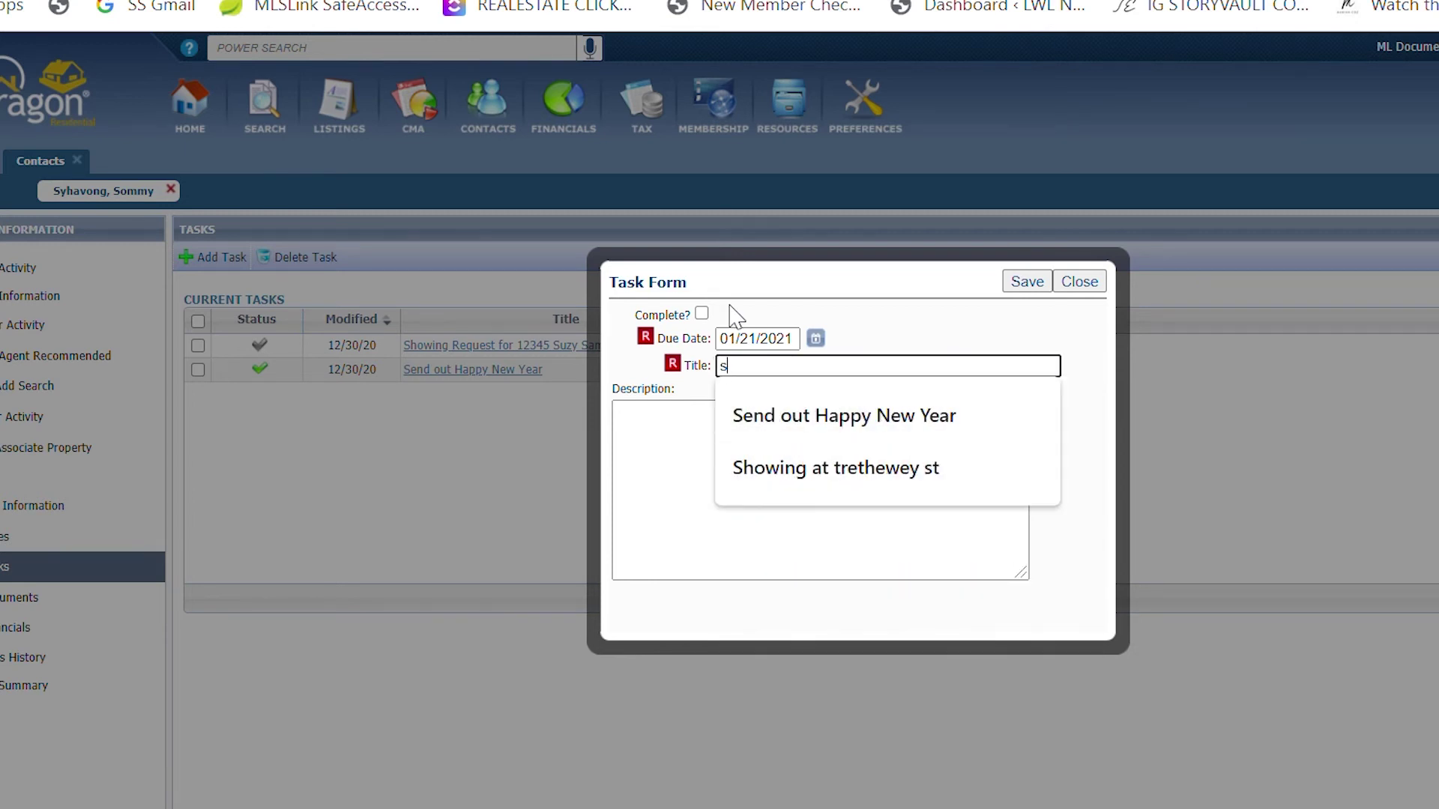
{"action": "type", "text": "howing request"}
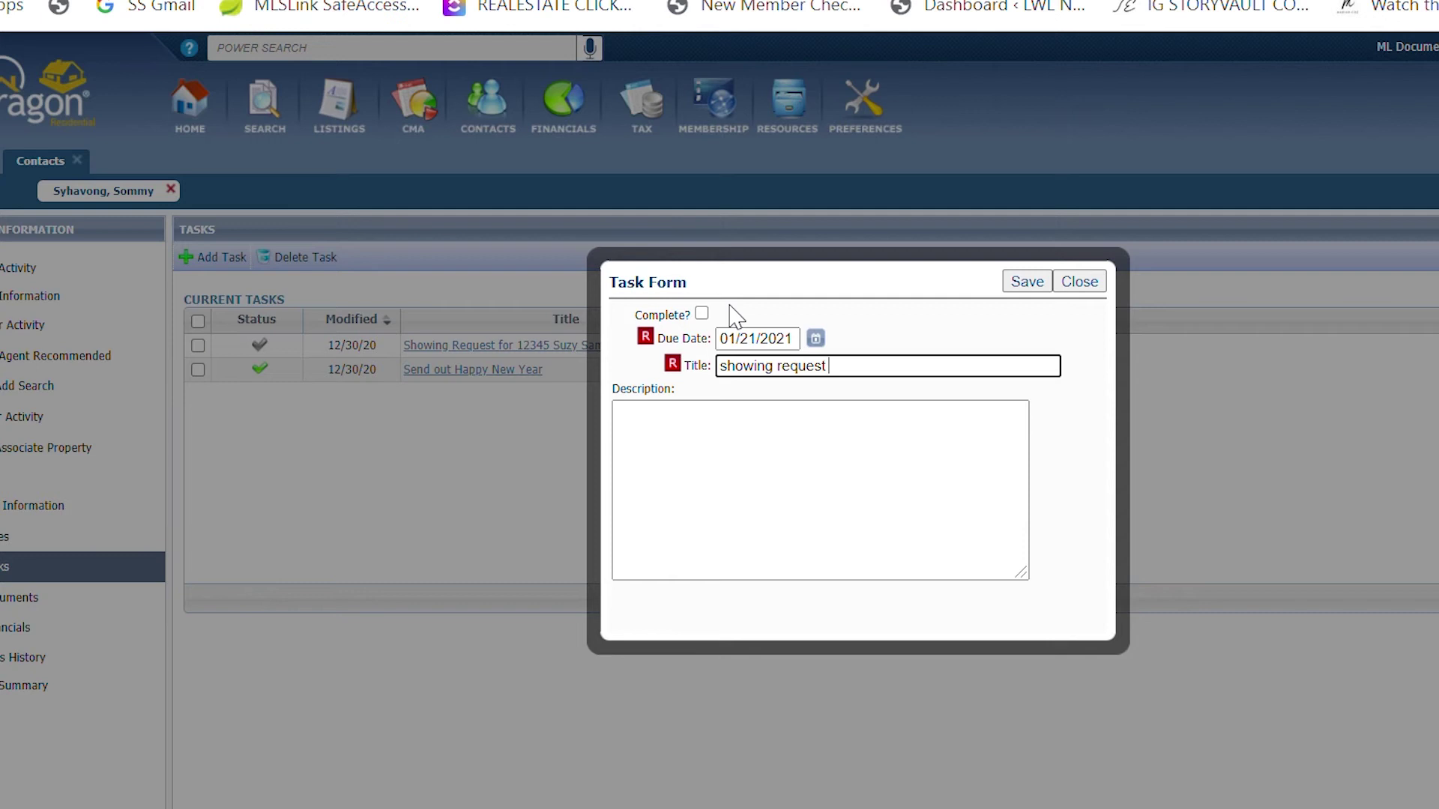
{"action": "key", "text": "Tab"}
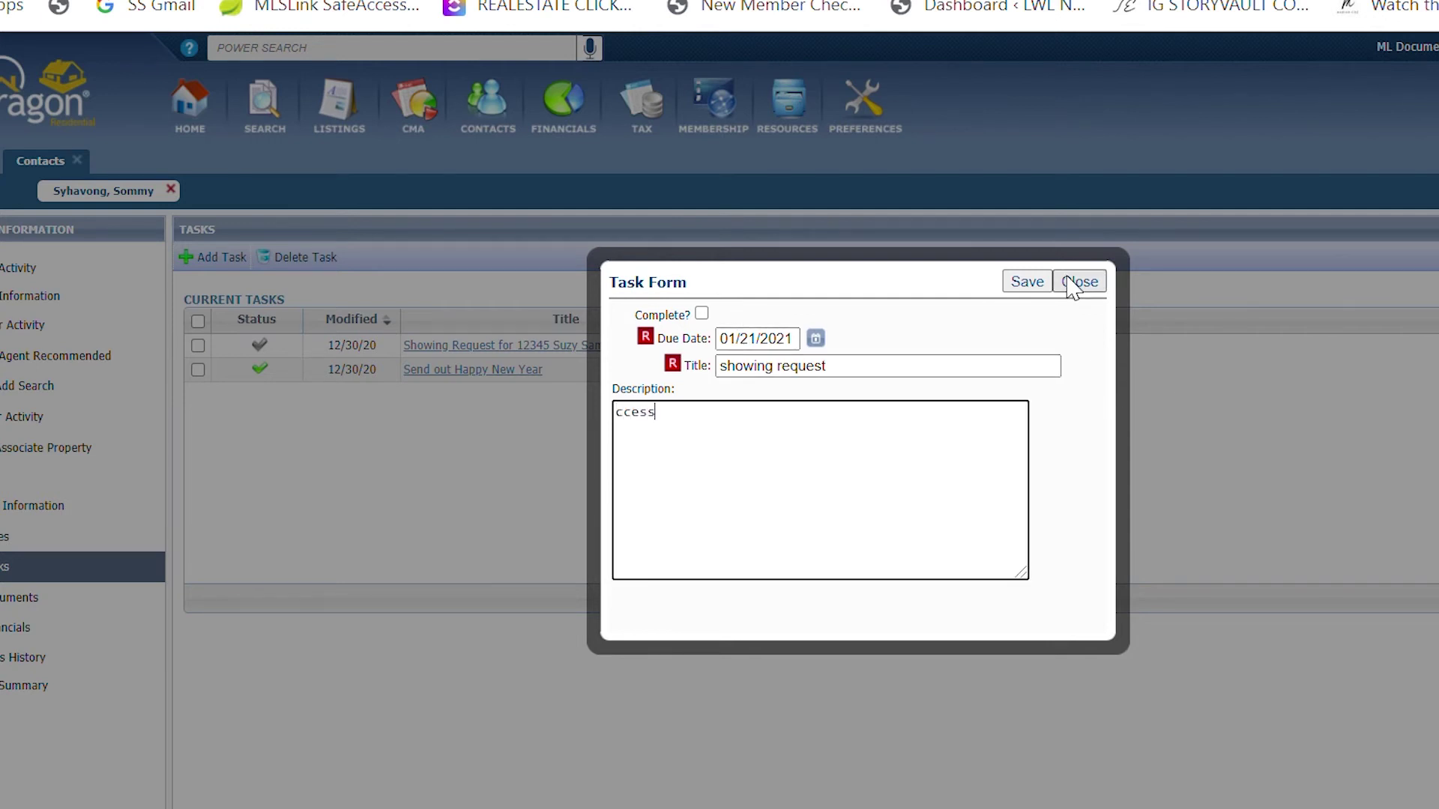
{"action": "type", "text": "access instructions."}
{"action": "right_click", "coordinate": [1071, 288]}
{"action": "key", "text": "Escape"}
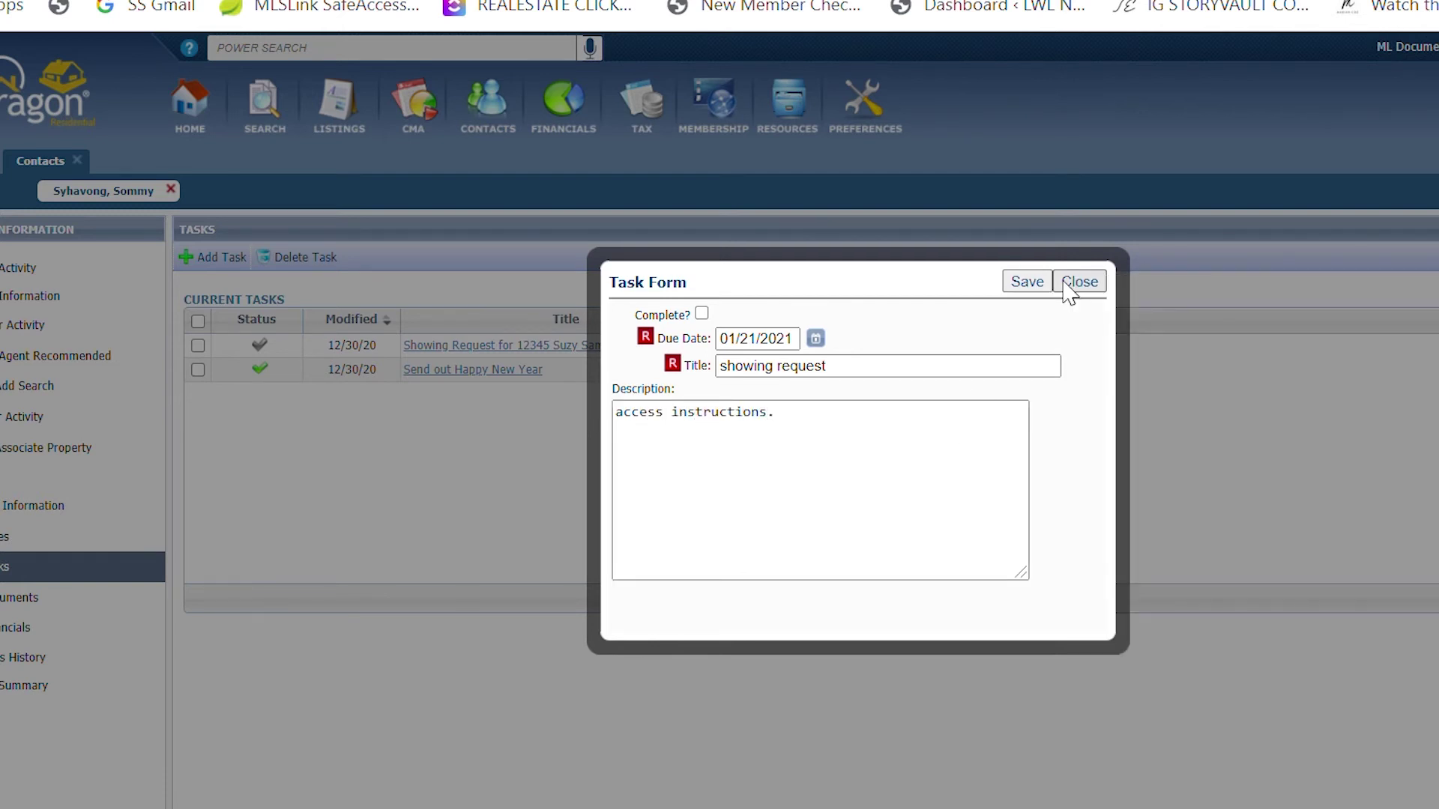
{"action": "left_click", "coordinate": [1076, 283]}
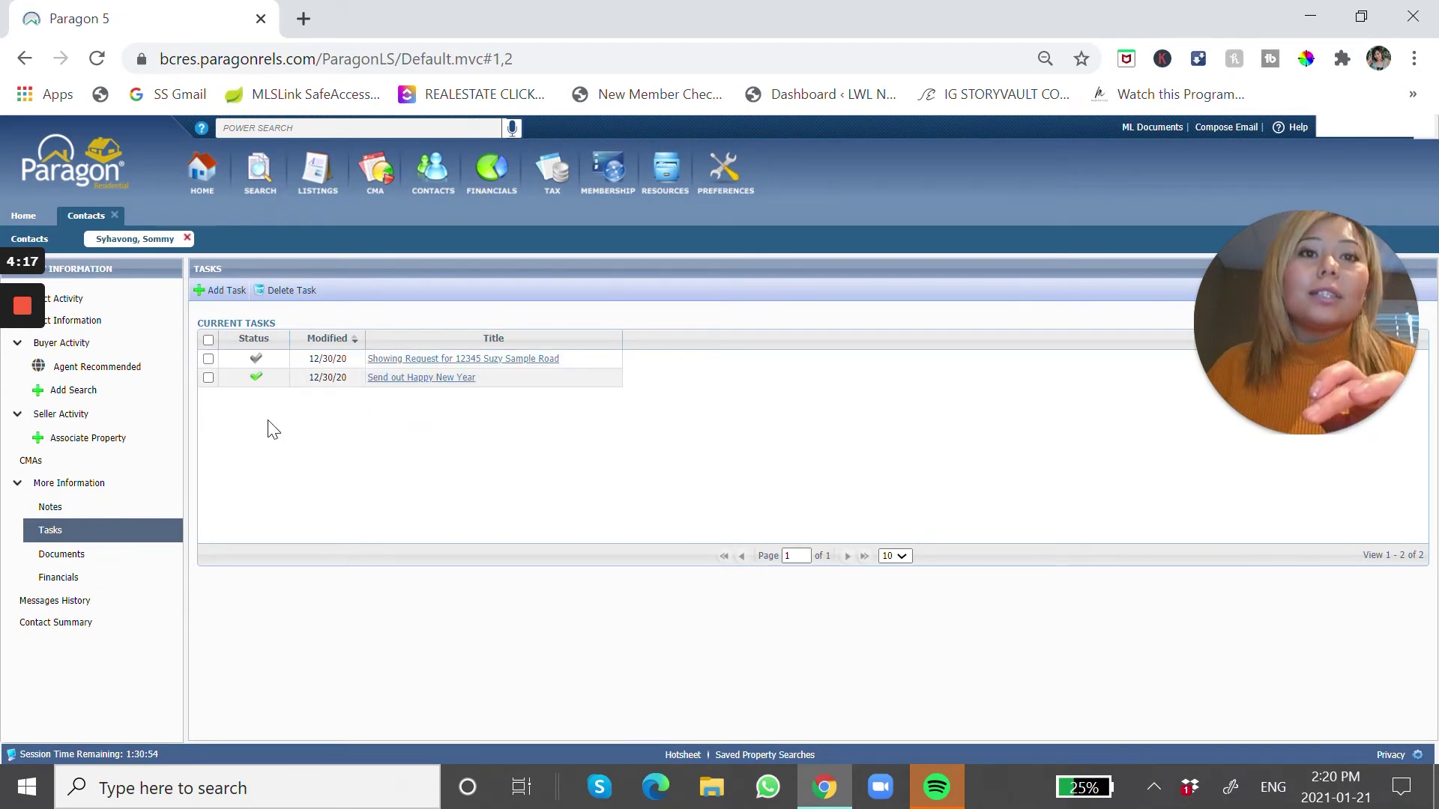
Review the contact's documents and financials, examine the fields of a blank financial form and close it
{"action": "left_click", "coordinate": [105, 566]}
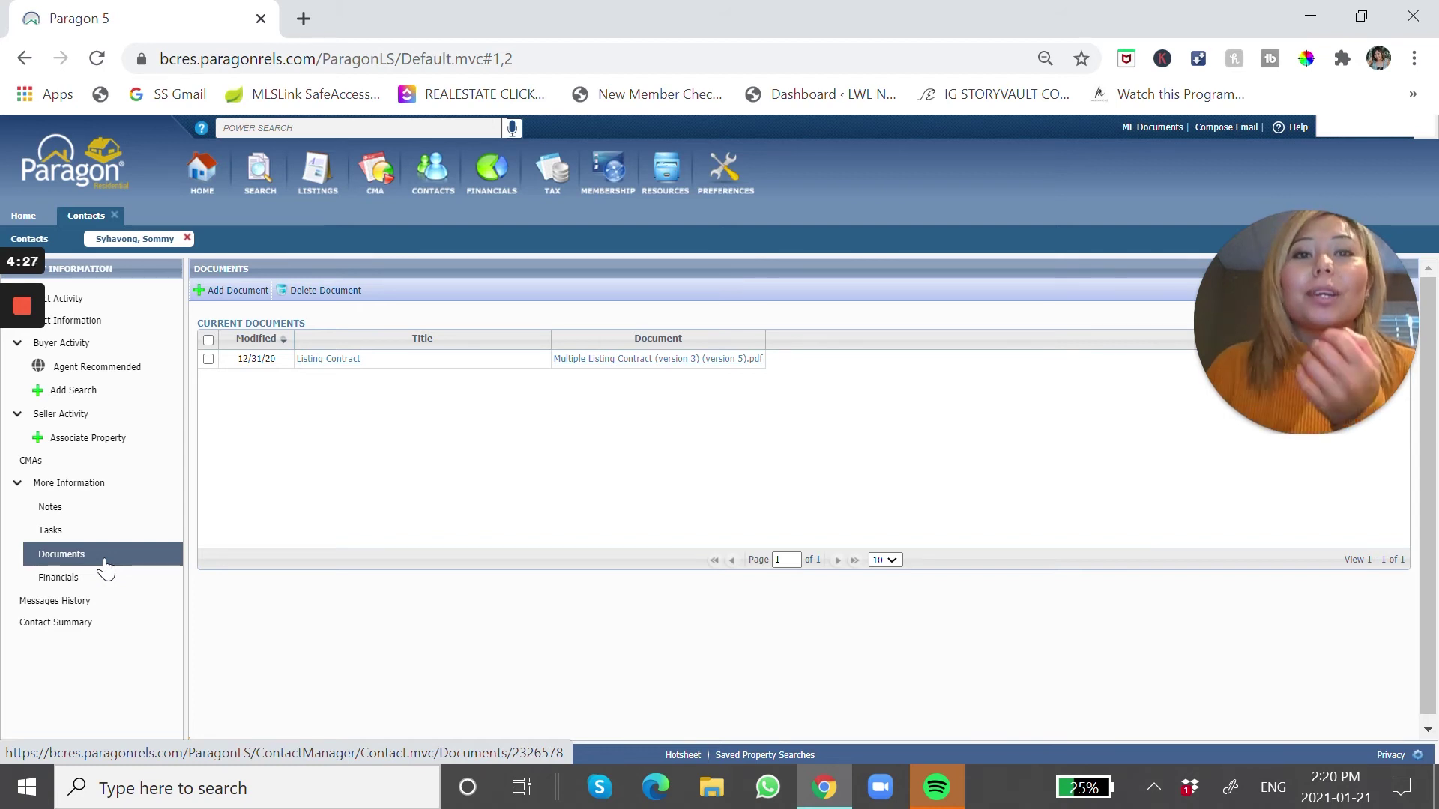
{"action": "left_click", "coordinate": [84, 578]}
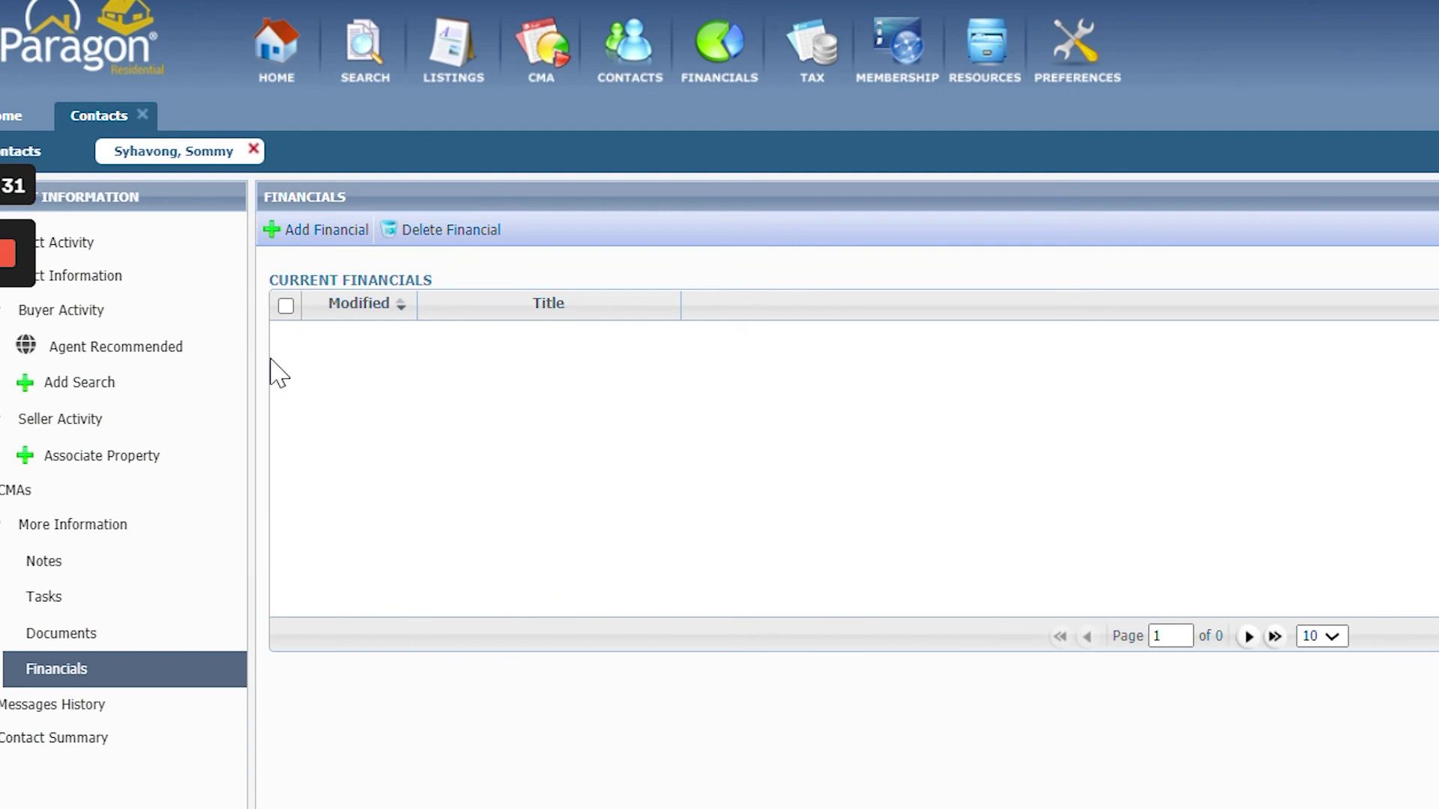
{"action": "left_click", "coordinate": [330, 231]}
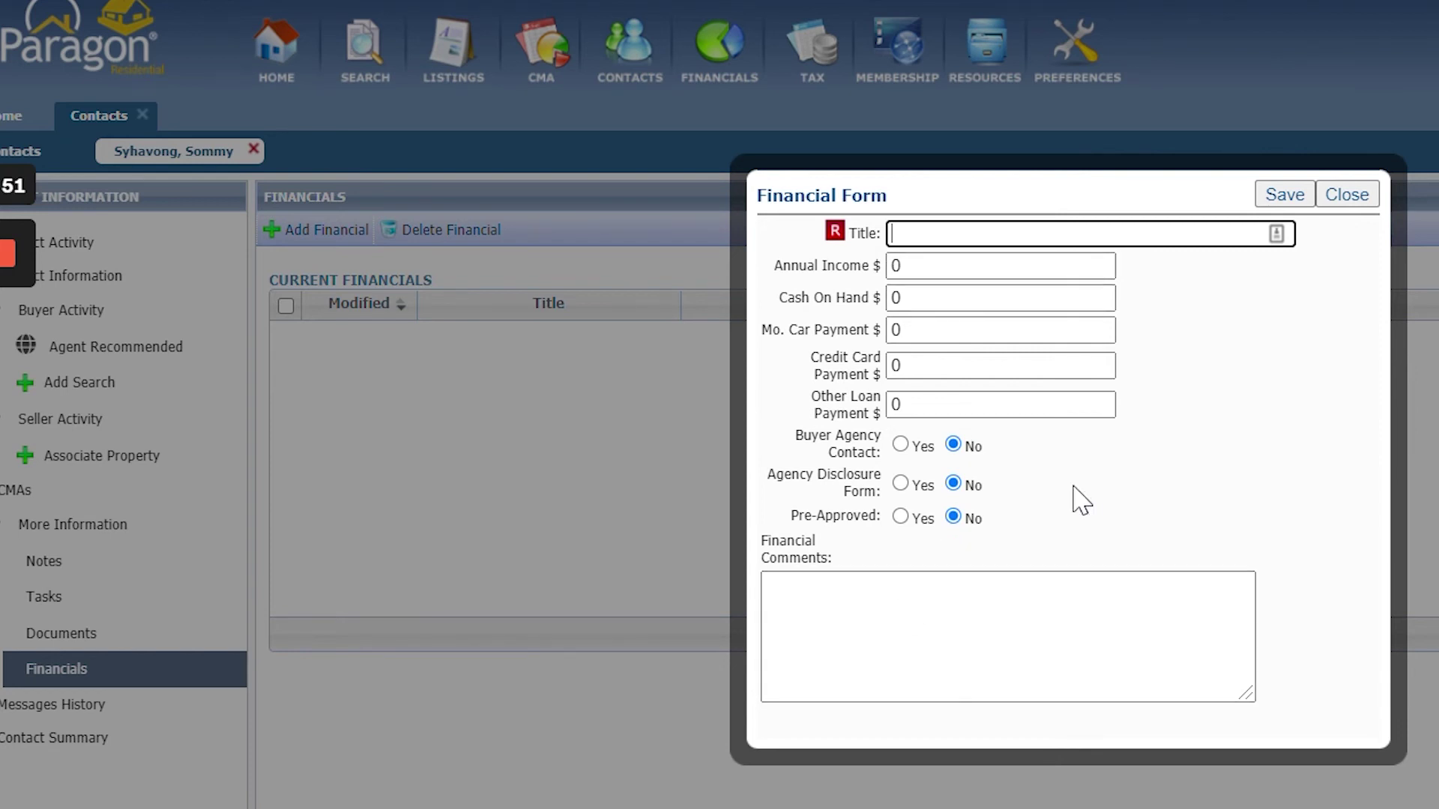
{"action": "left_click", "coordinate": [1349, 195]}
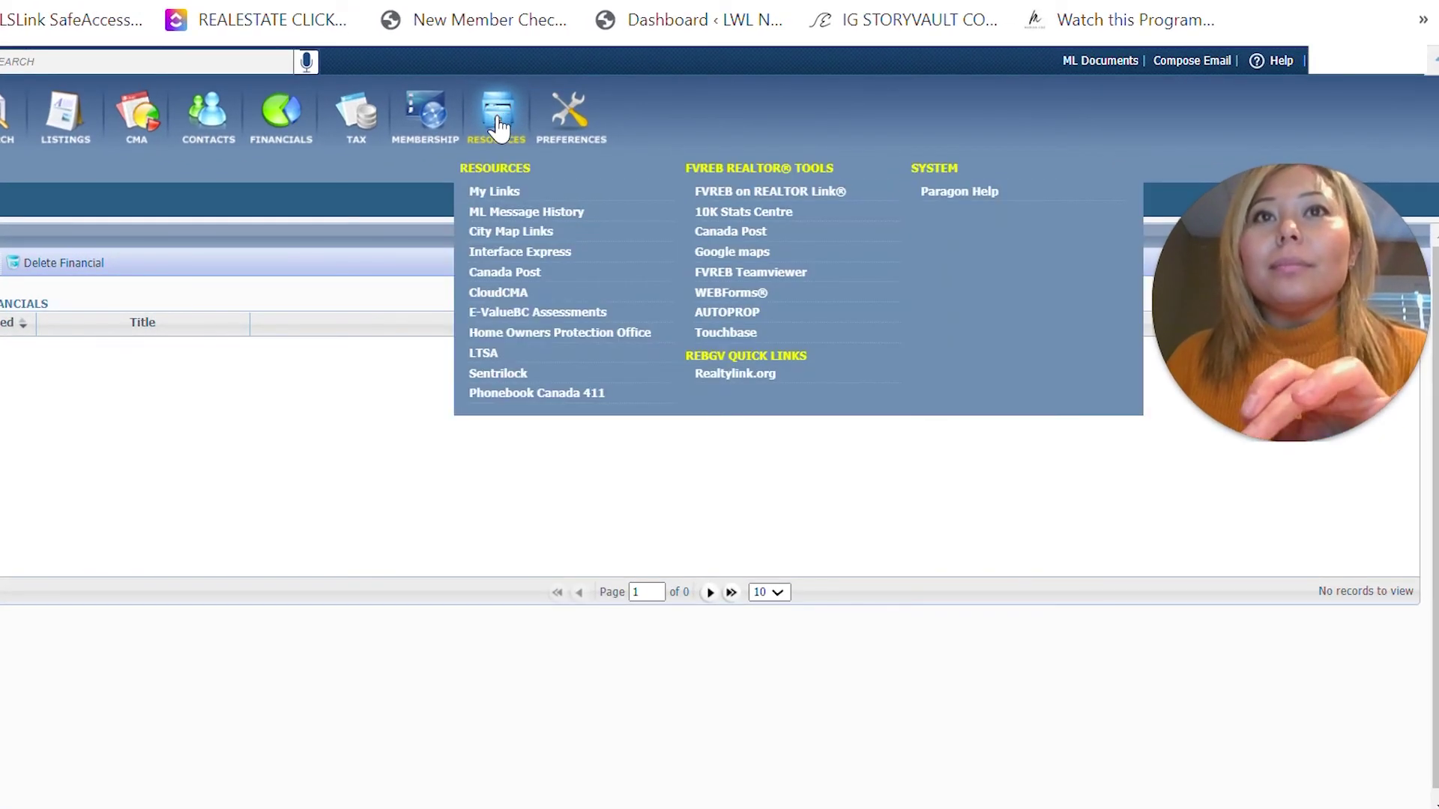
Open the email preferences and view the "Let Me Introduce Myself" message body template
{"action": "mouse_move", "coordinate": [568, 120]}
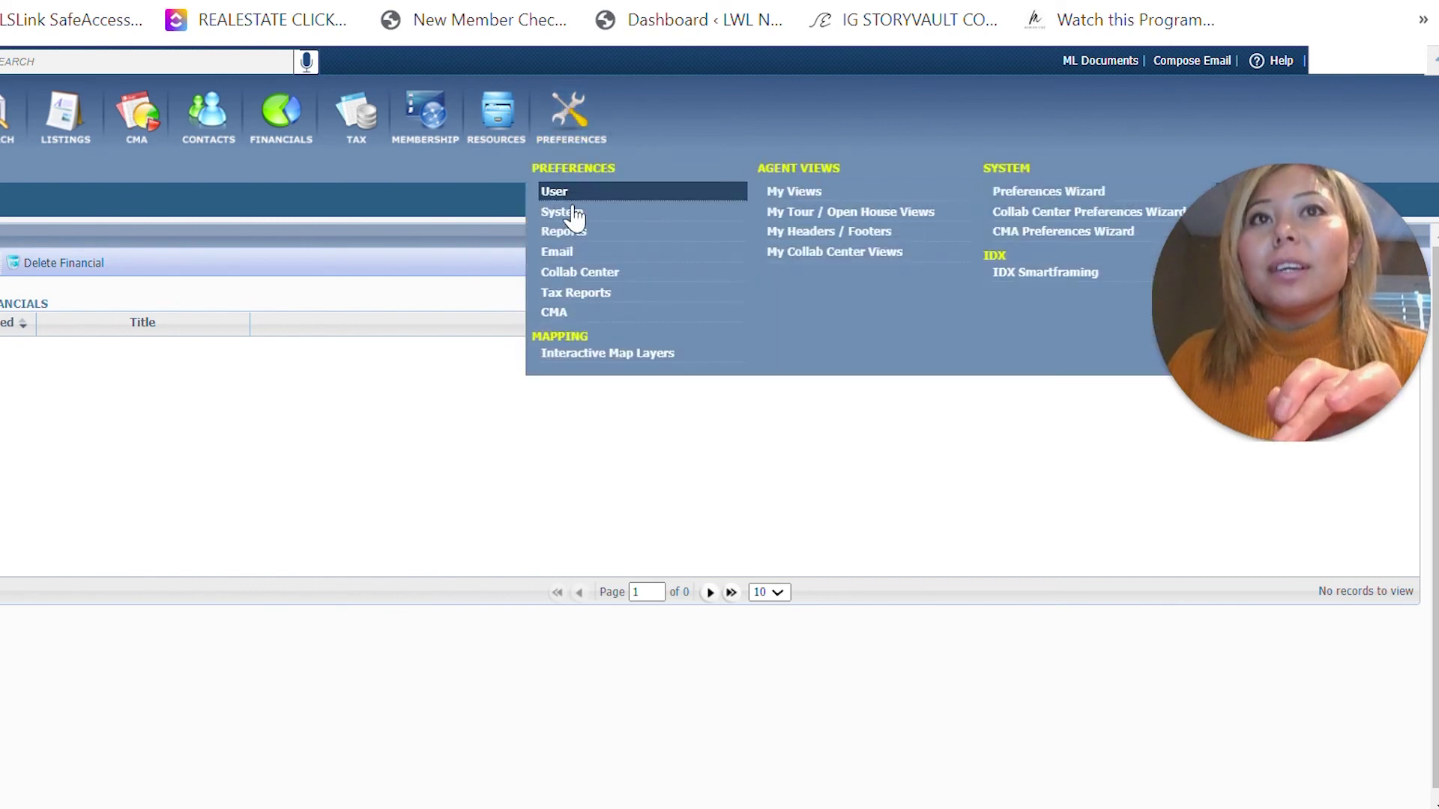
{"action": "left_click", "coordinate": [573, 261]}
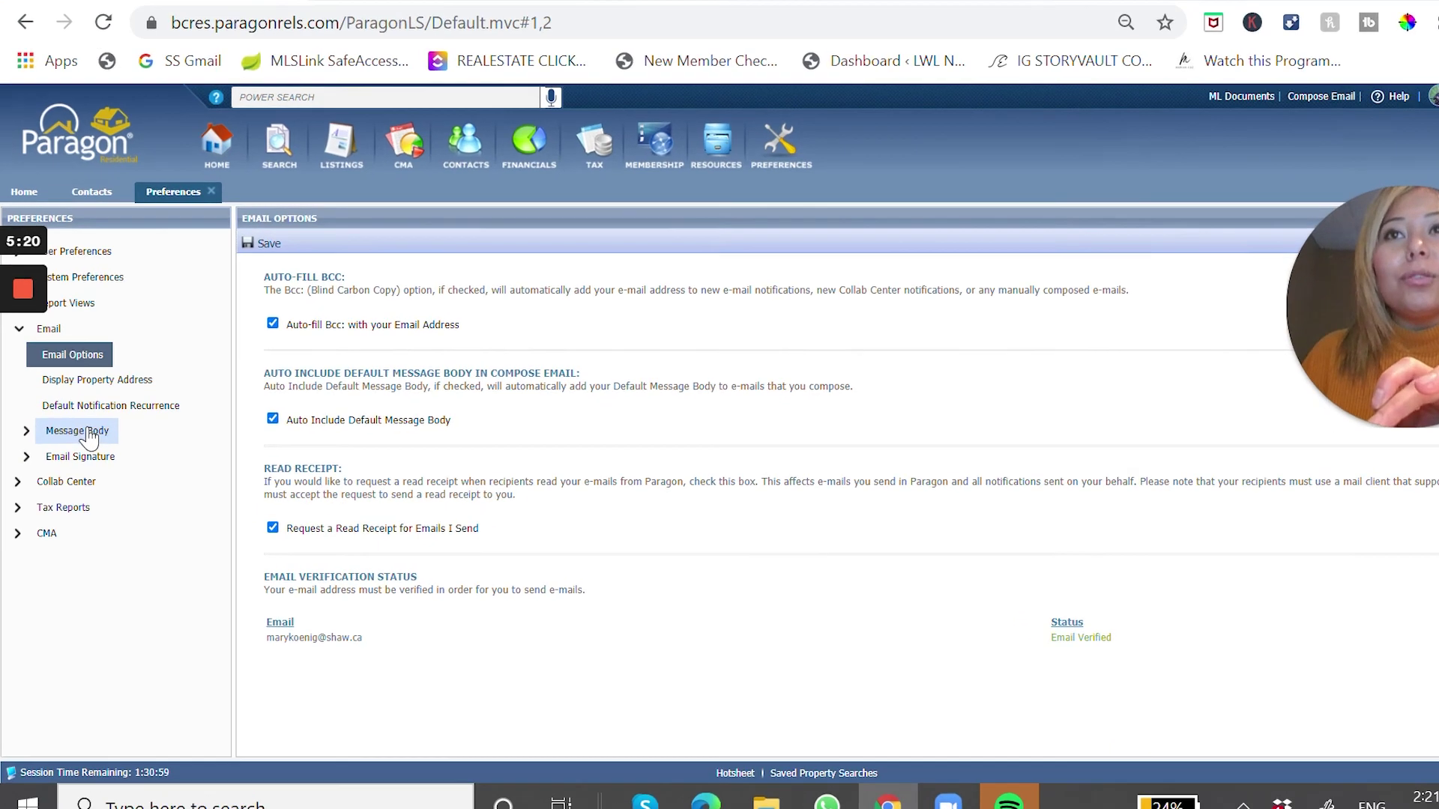
{"action": "left_click", "coordinate": [89, 434]}
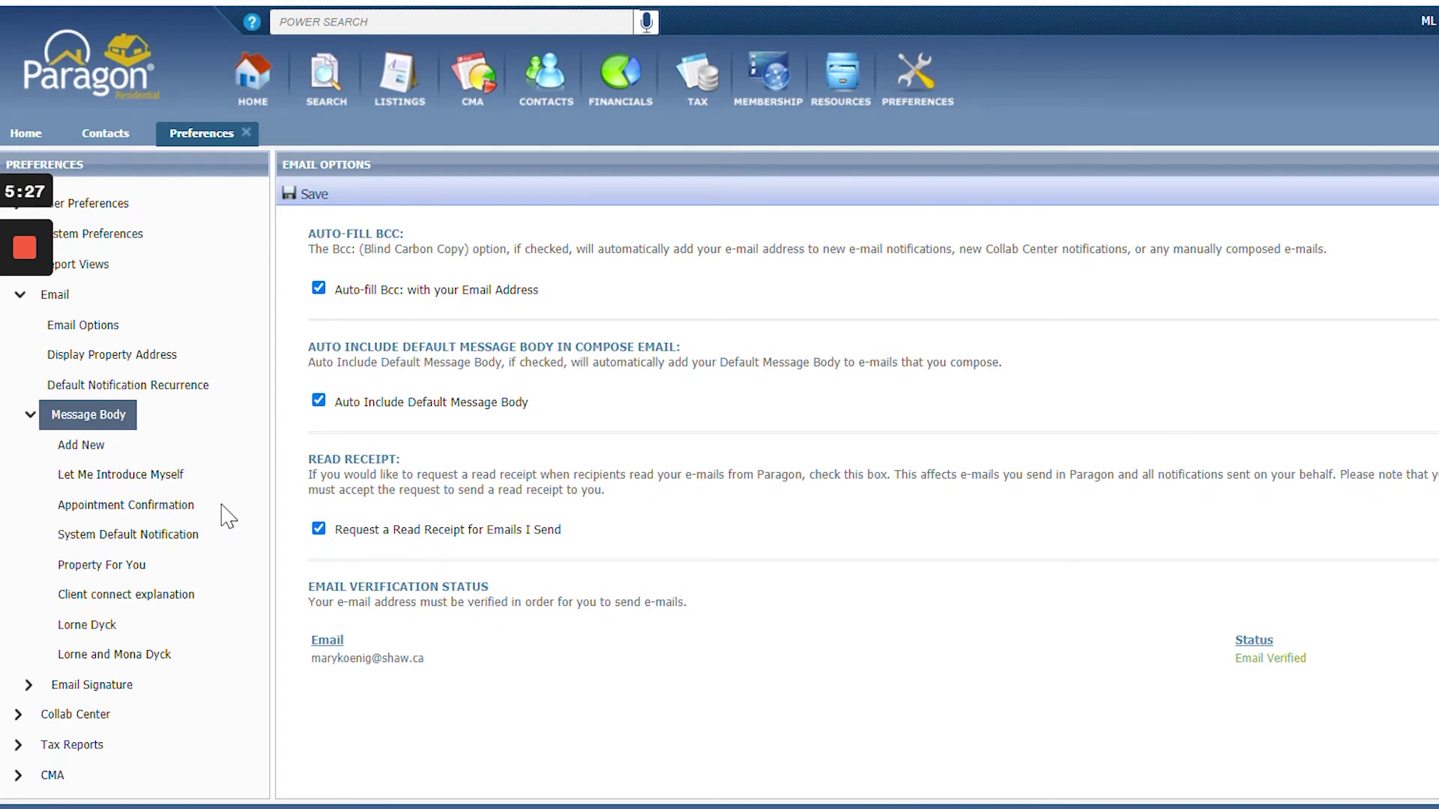
{"action": "right_click", "coordinate": [147, 483]}
{"action": "left_click", "coordinate": [150, 483]}
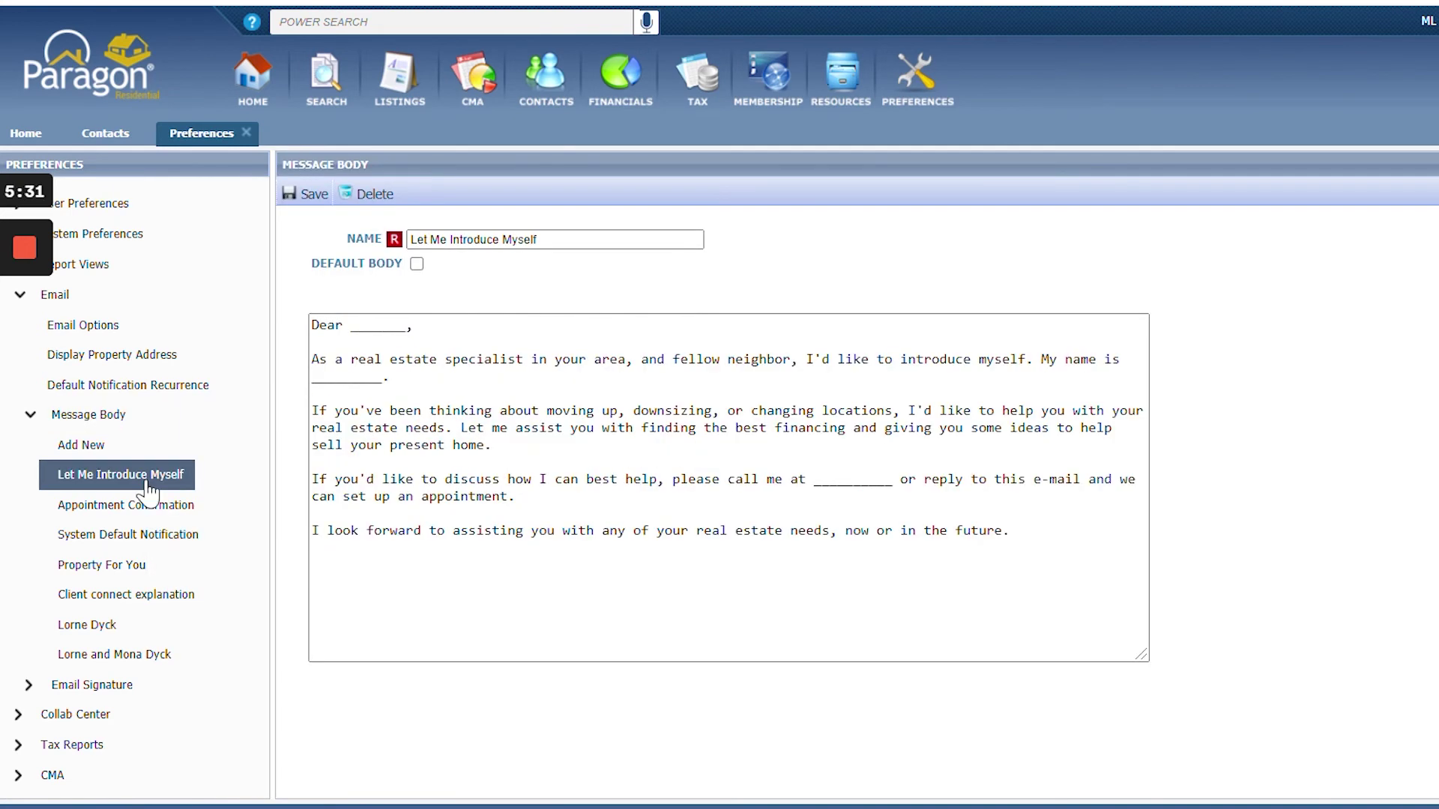
Review the Appointment Confirmation, System Default Notification and Property For You message bodies and the blank new-template form, then return to "Let Me Introduce Myself"
{"action": "left_click", "coordinate": [317, 512]}
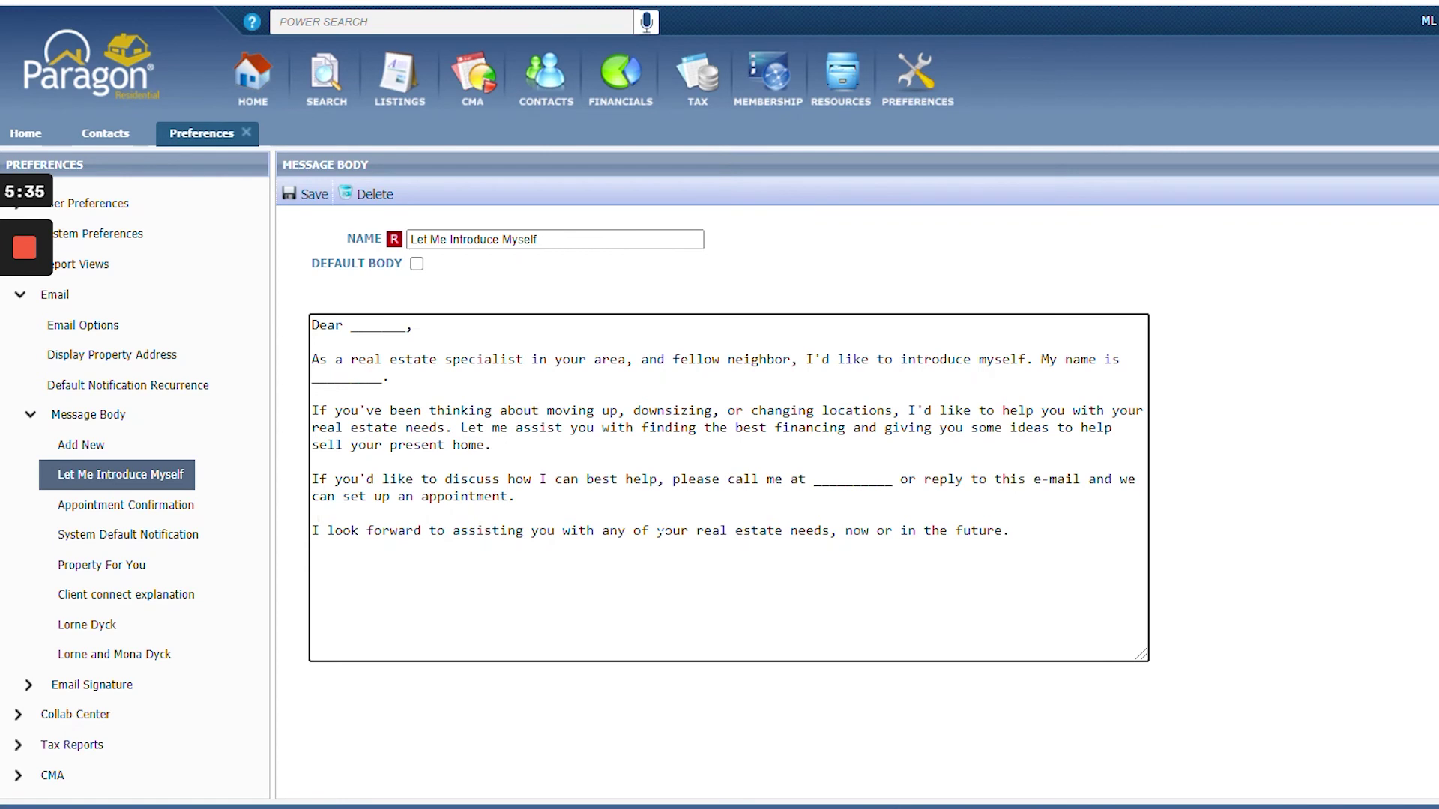
{"action": "left_click", "coordinate": [142, 510]}
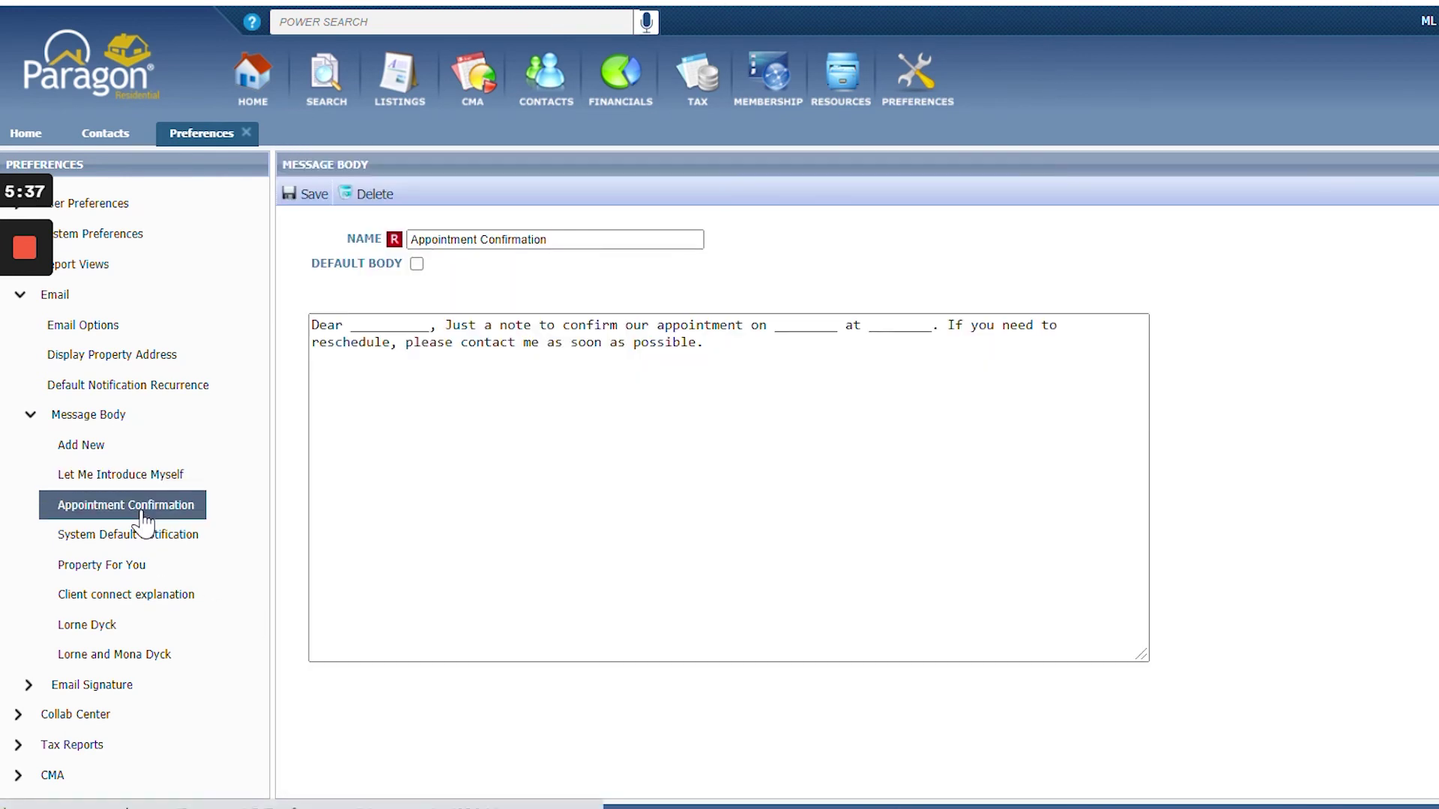
{"action": "left_click", "coordinate": [155, 542]}
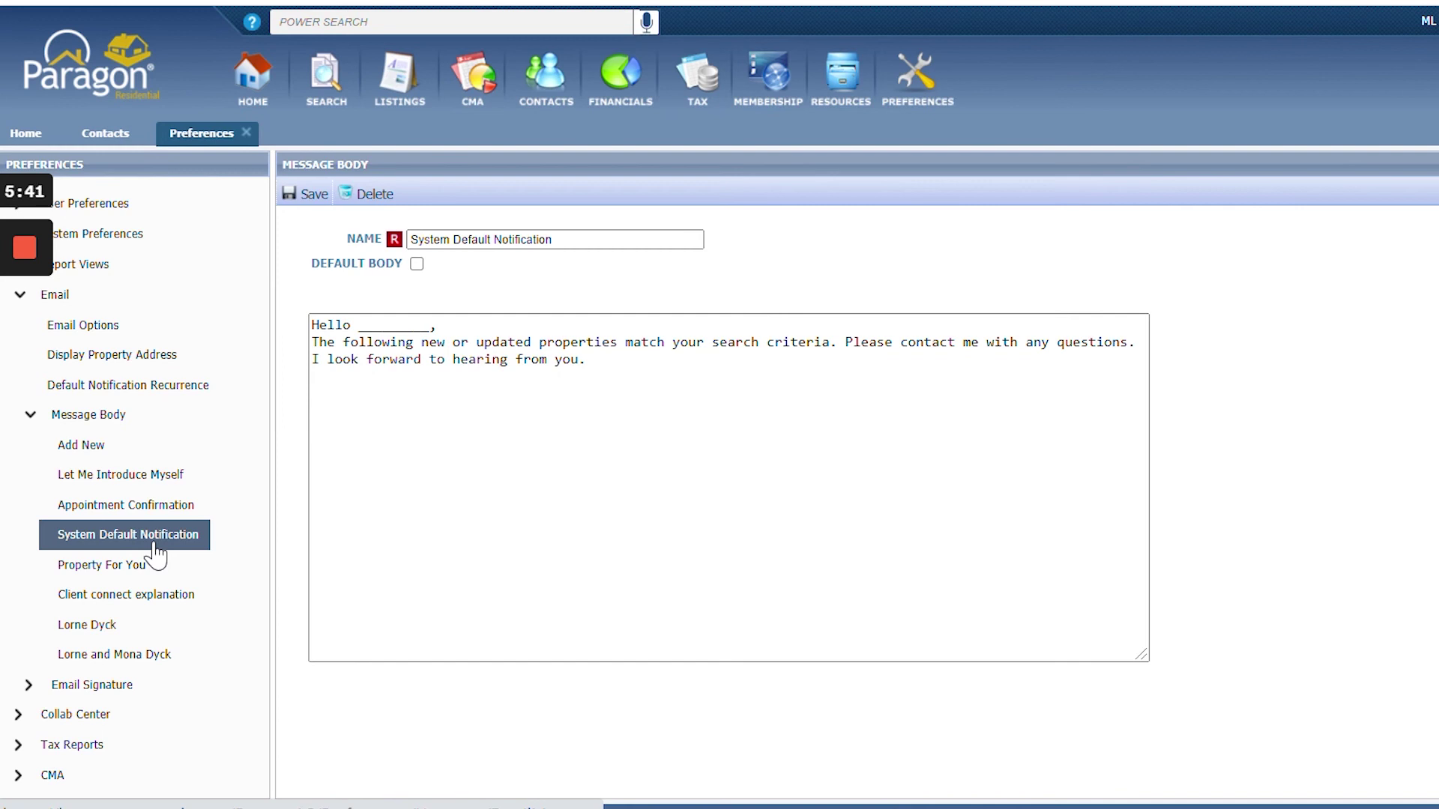
{"action": "left_click", "coordinate": [137, 569]}
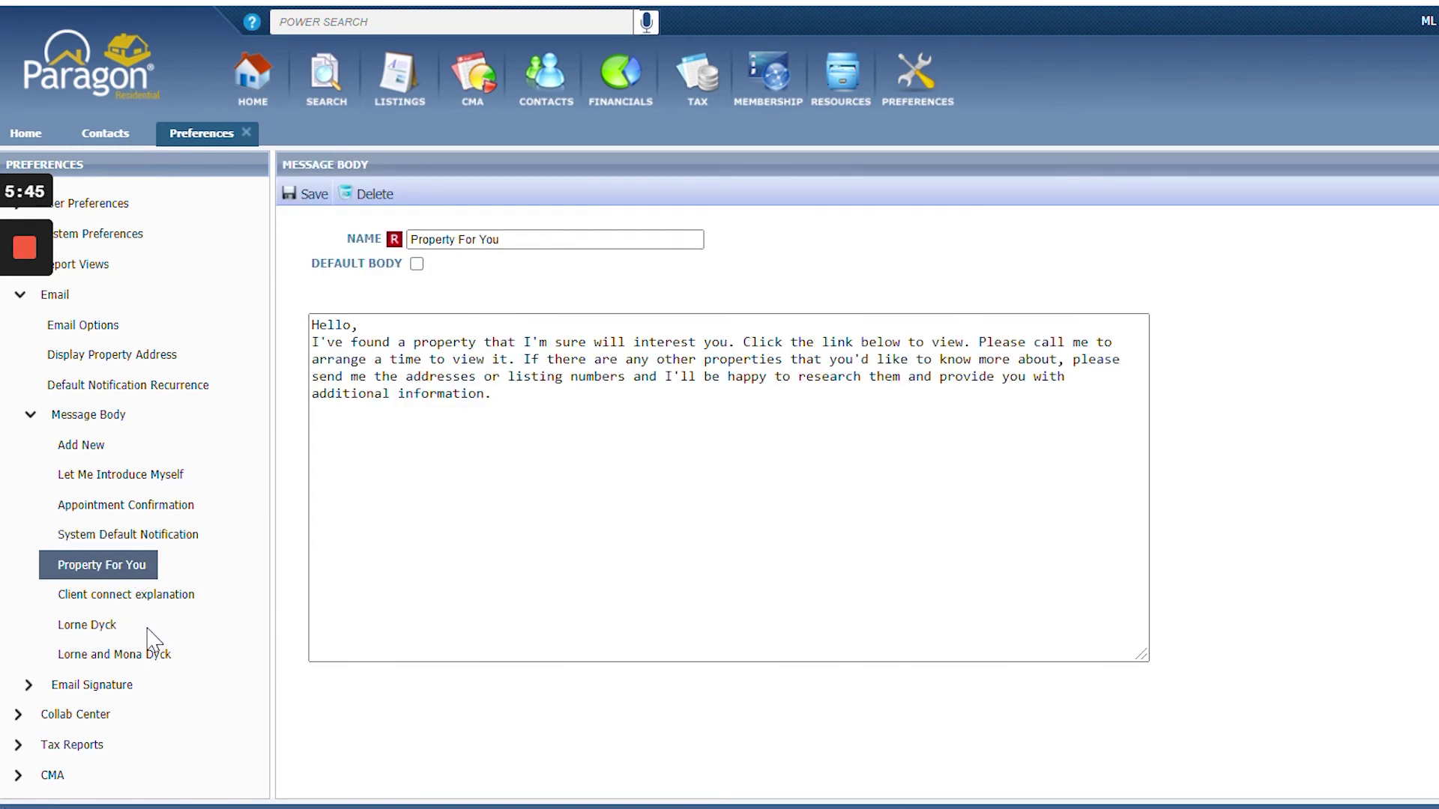
{"action": "left_click", "coordinate": [91, 453]}
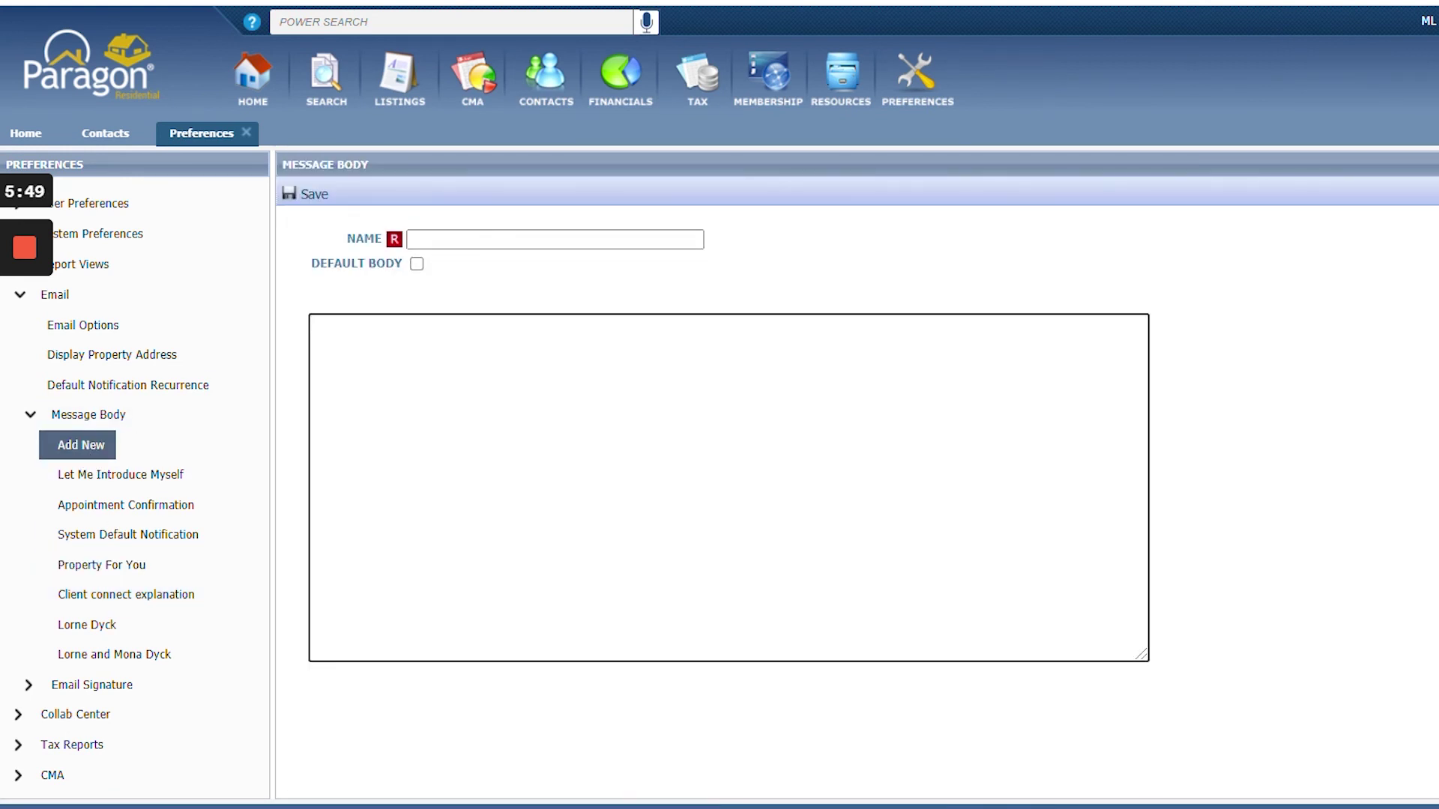
{"action": "left_click", "coordinate": [128, 480]}
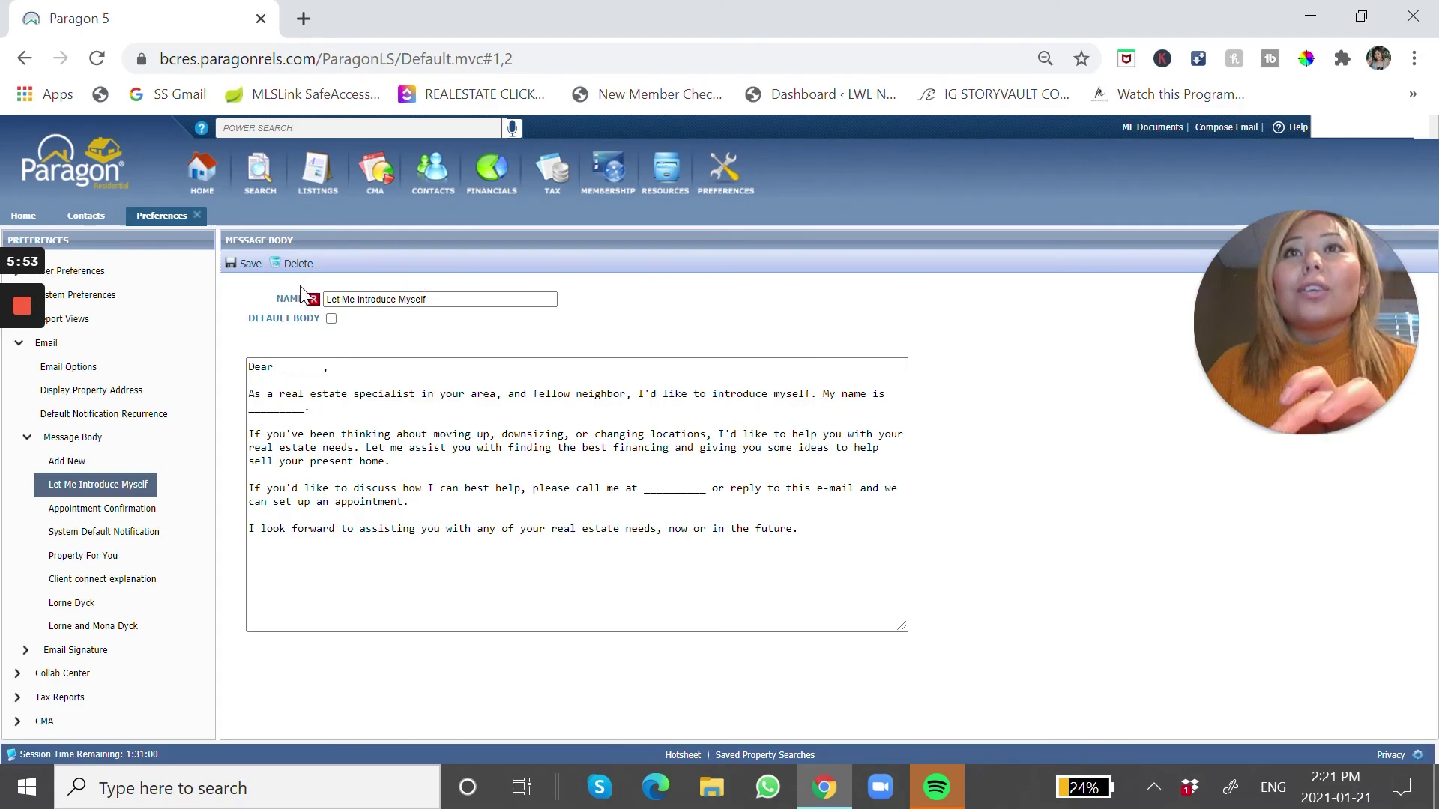
Start composing a new email and fill in the recipient's e-mail address in the To and Cc fields
{"action": "left_click", "coordinate": [1225, 128]}
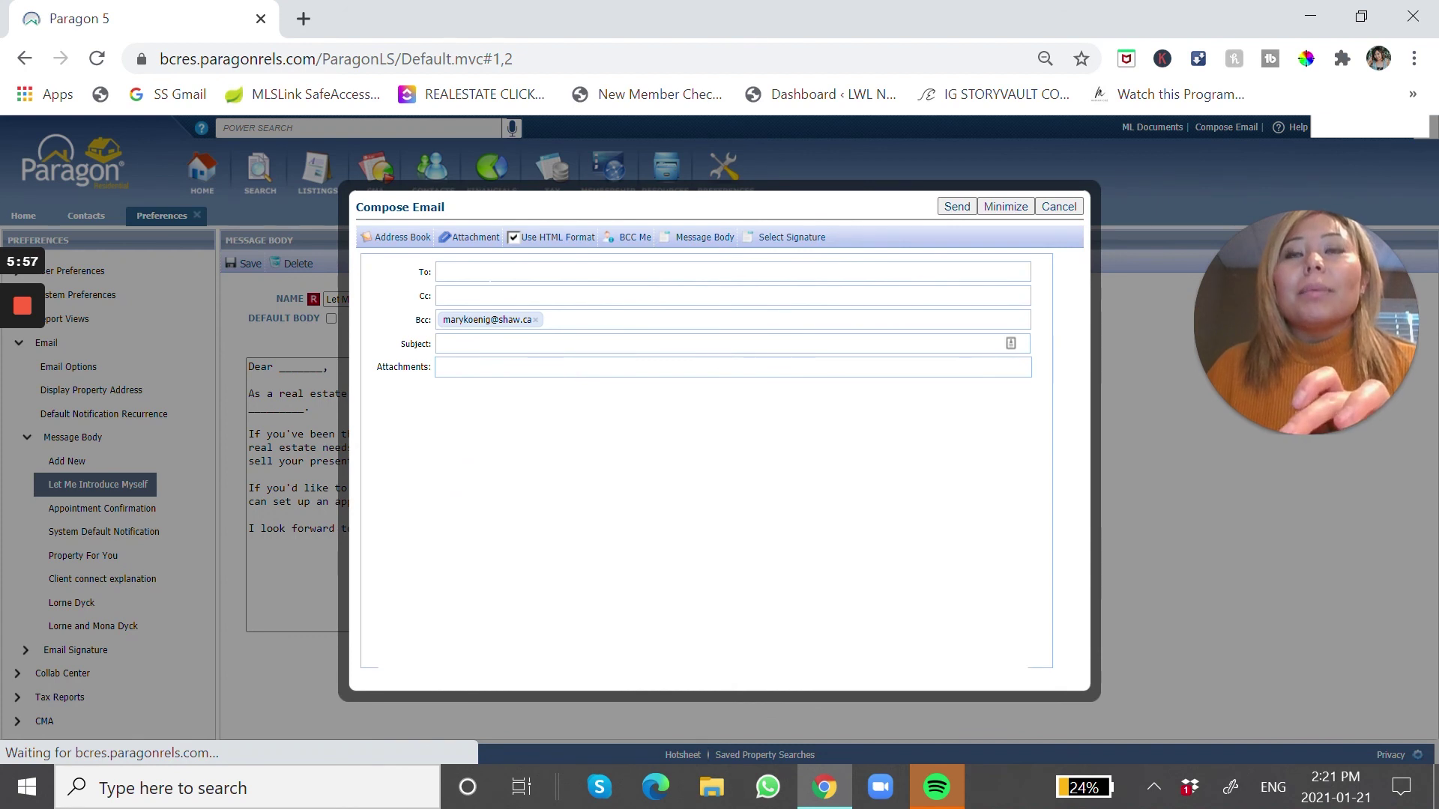
{"action": "left_click", "coordinate": [514, 272]}
{"action": "left_click", "coordinate": [523, 307]}
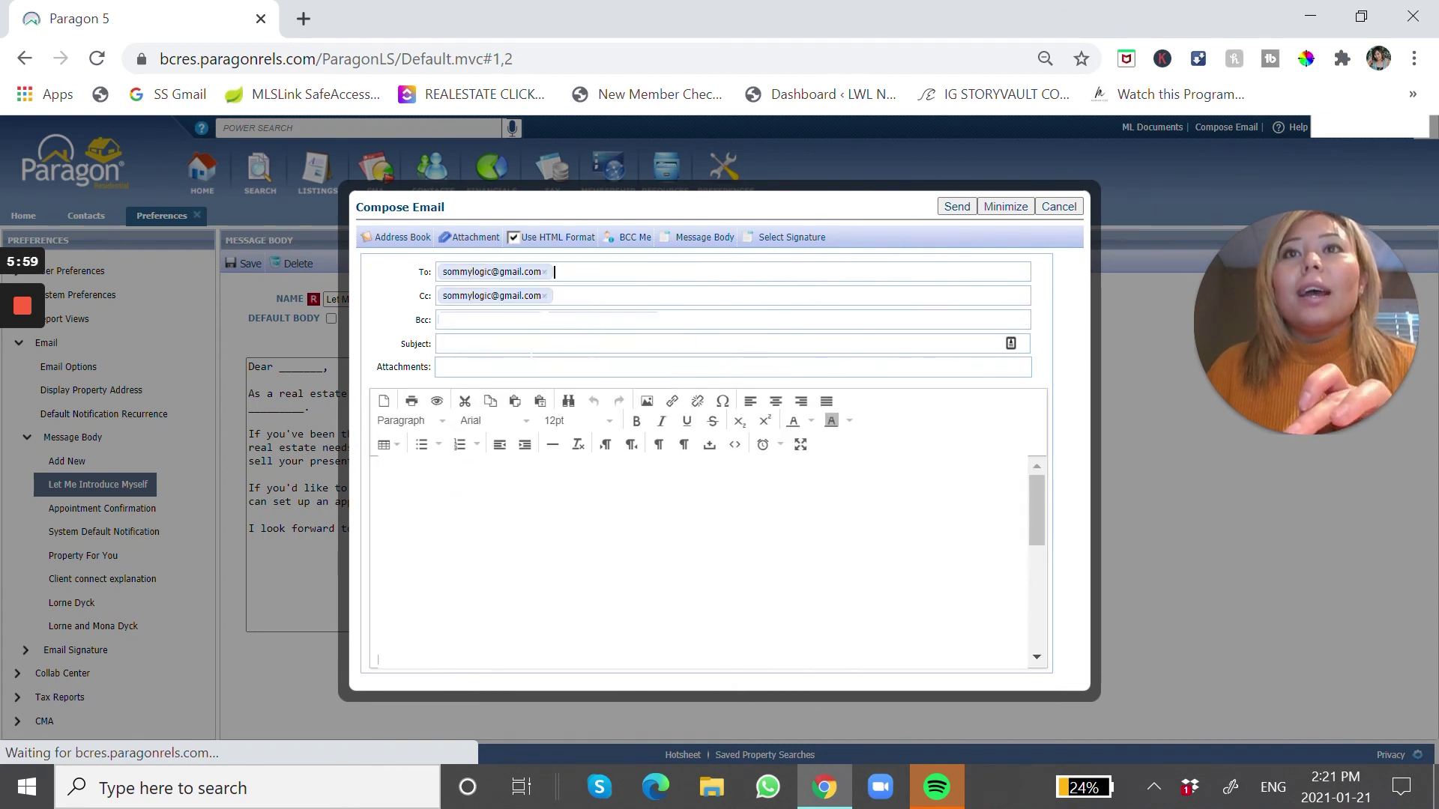
Insert the "Let Me Introduce Myself" message body into the email, review its text and cancel the email without sending
{"action": "left_click", "coordinate": [703, 237]}
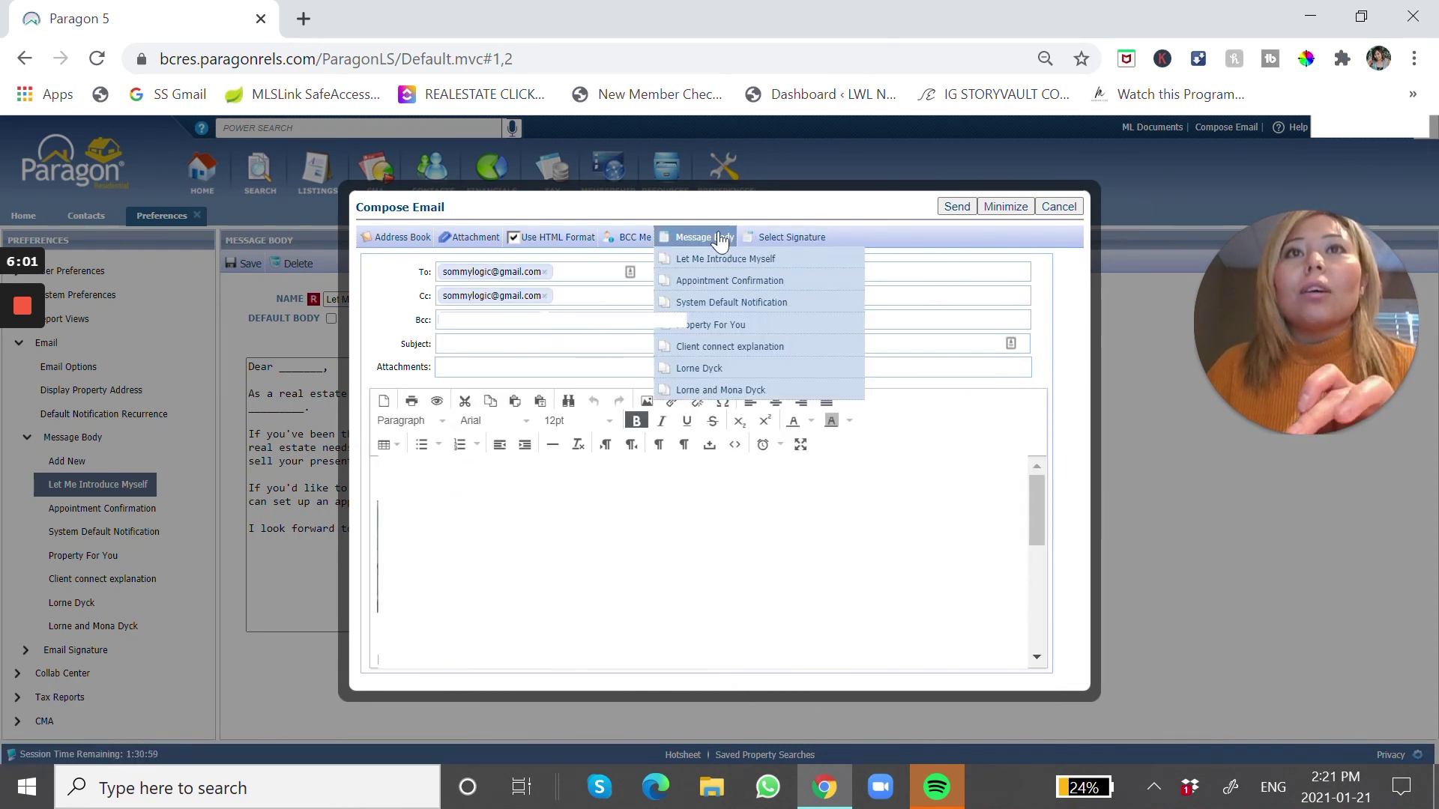
{"action": "left_click", "coordinate": [772, 262]}
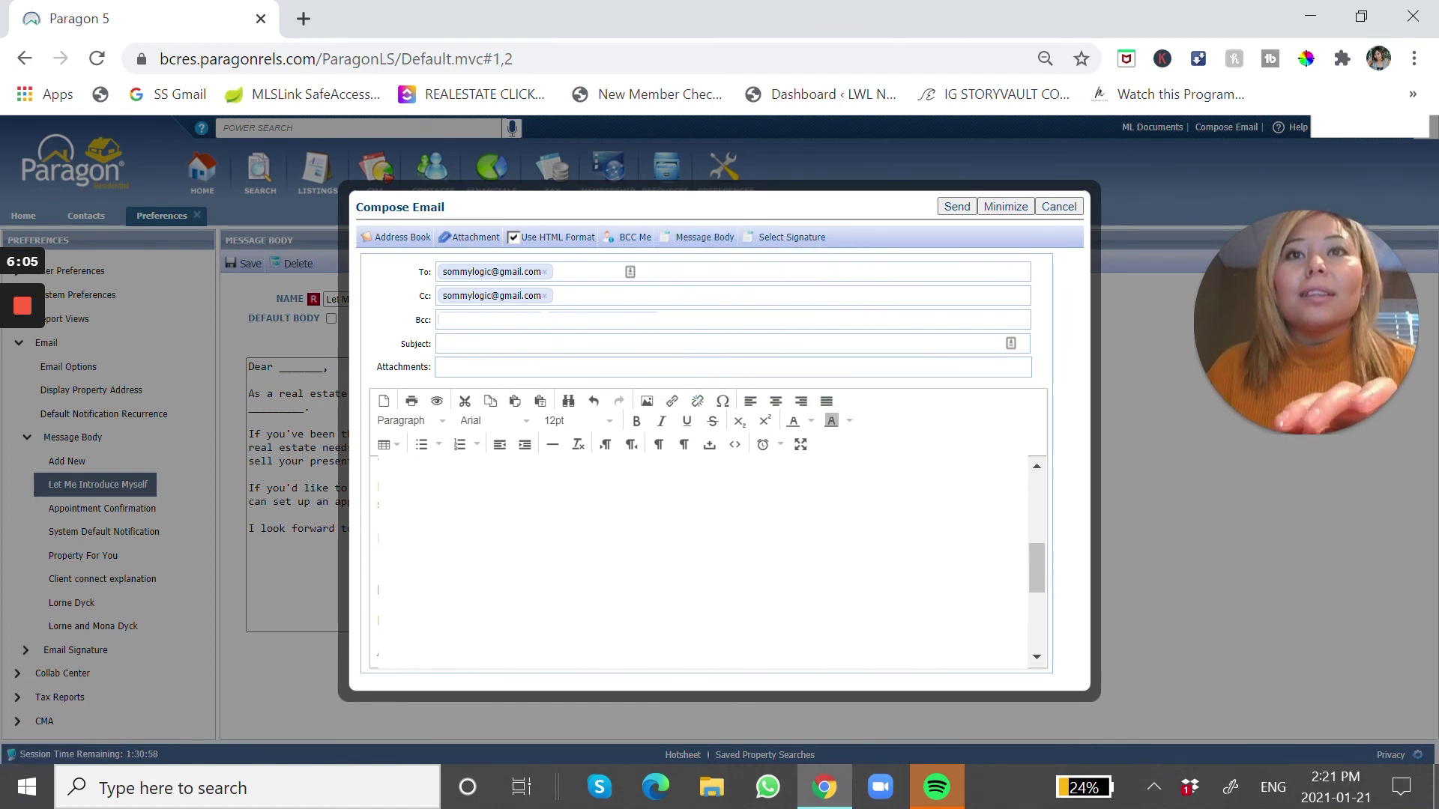
{"action": "scroll", "coordinate": [823, 526], "scroll_direction": "down", "scroll_amount": 1}
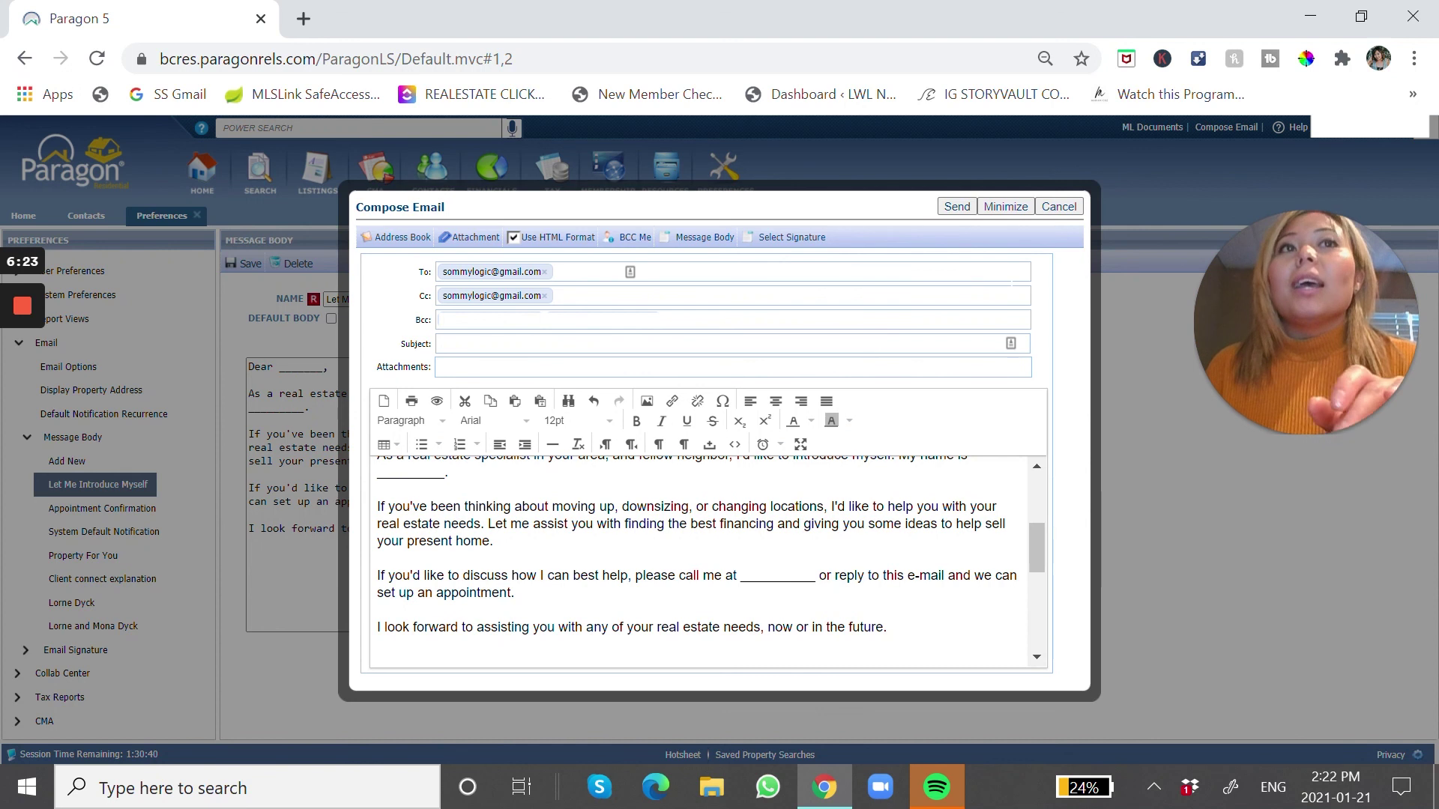
{"action": "left_click", "coordinate": [1055, 209]}
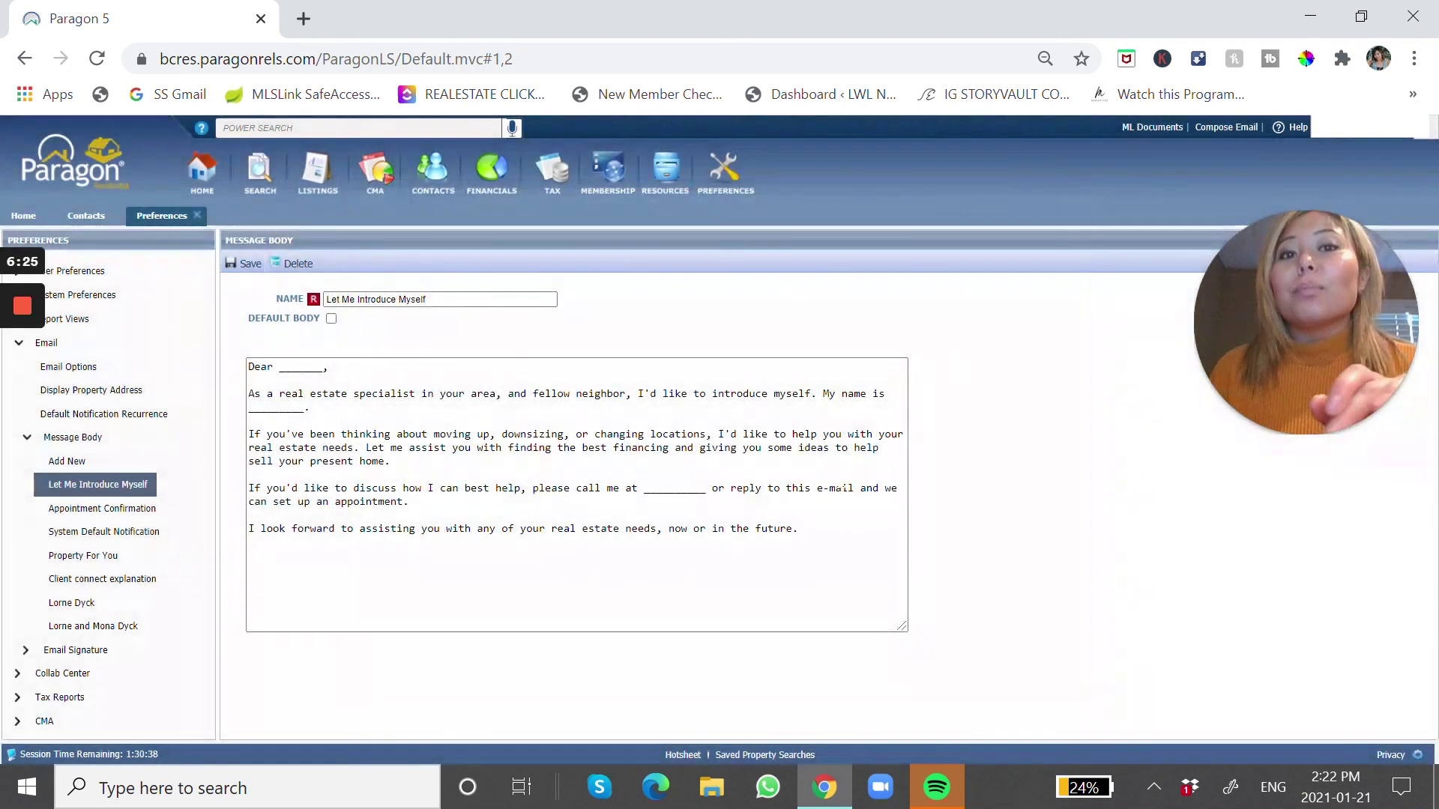